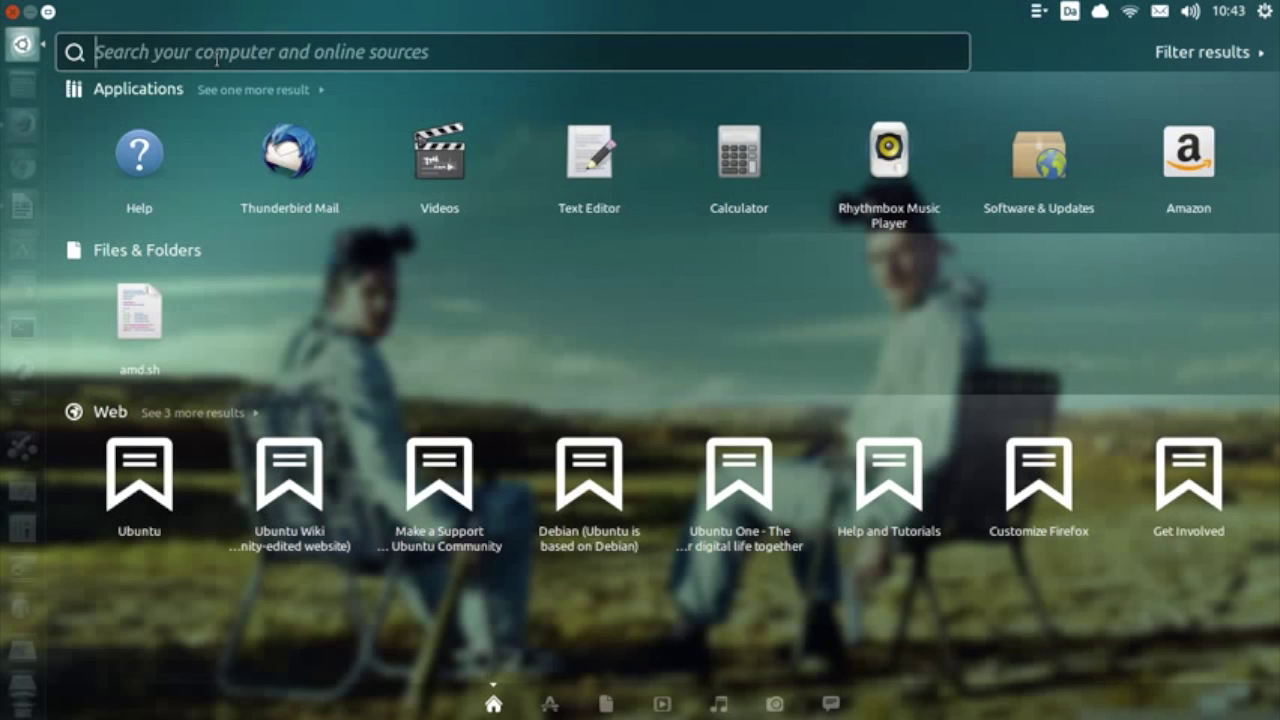
- Search the Dash for 'kardashian' to bring up online reference, news and shopping results
text(kardas)
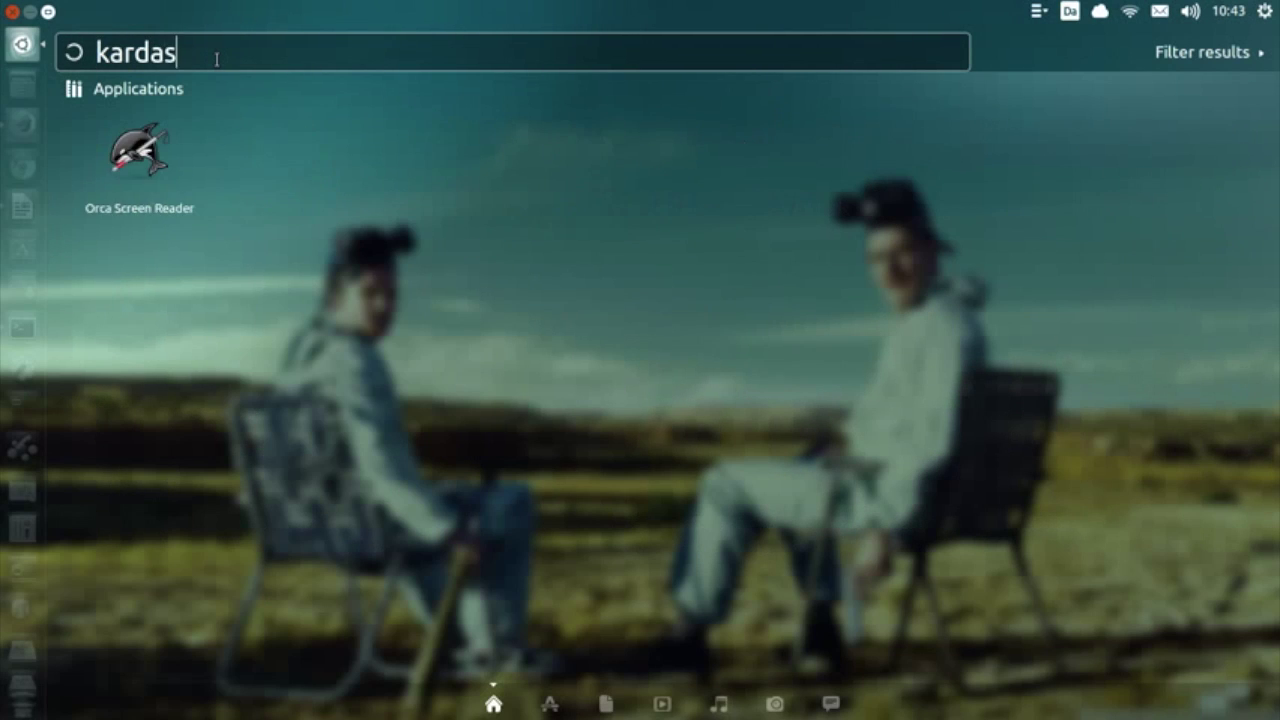
text(hian)
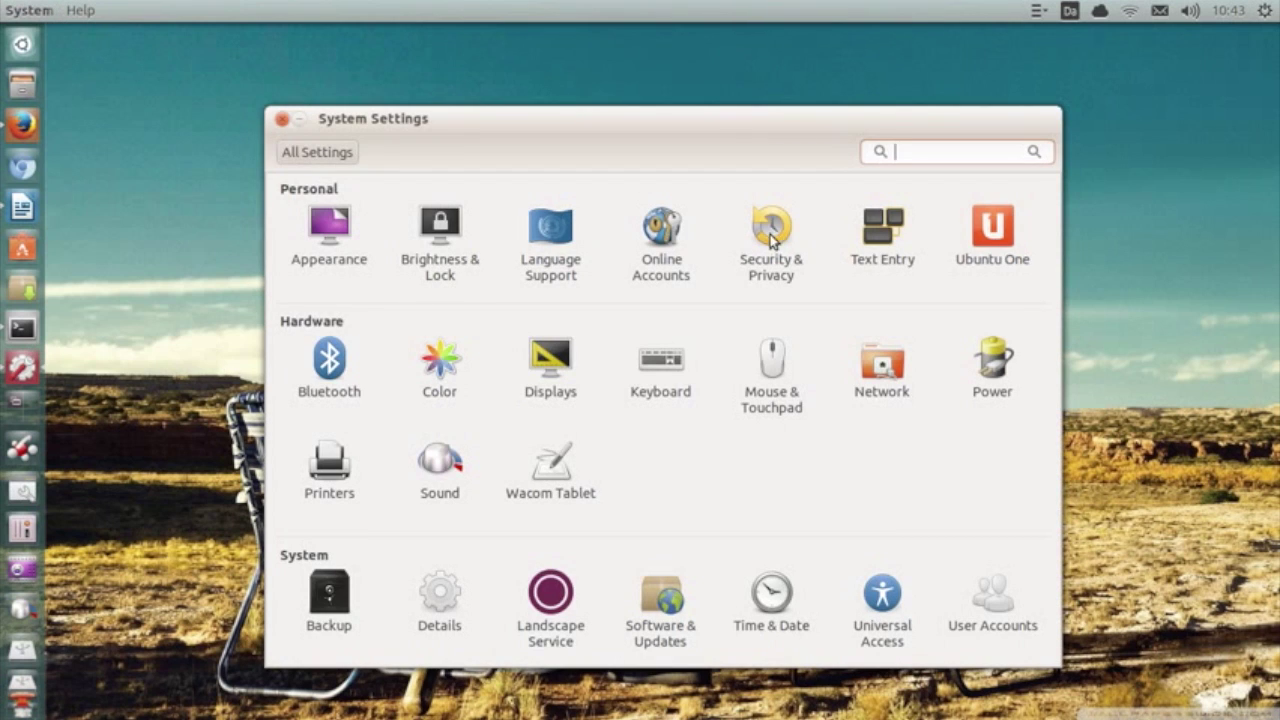
- Switch 'Include online search results' to OFF on the Security & Privacy Search tab
click(774, 235)
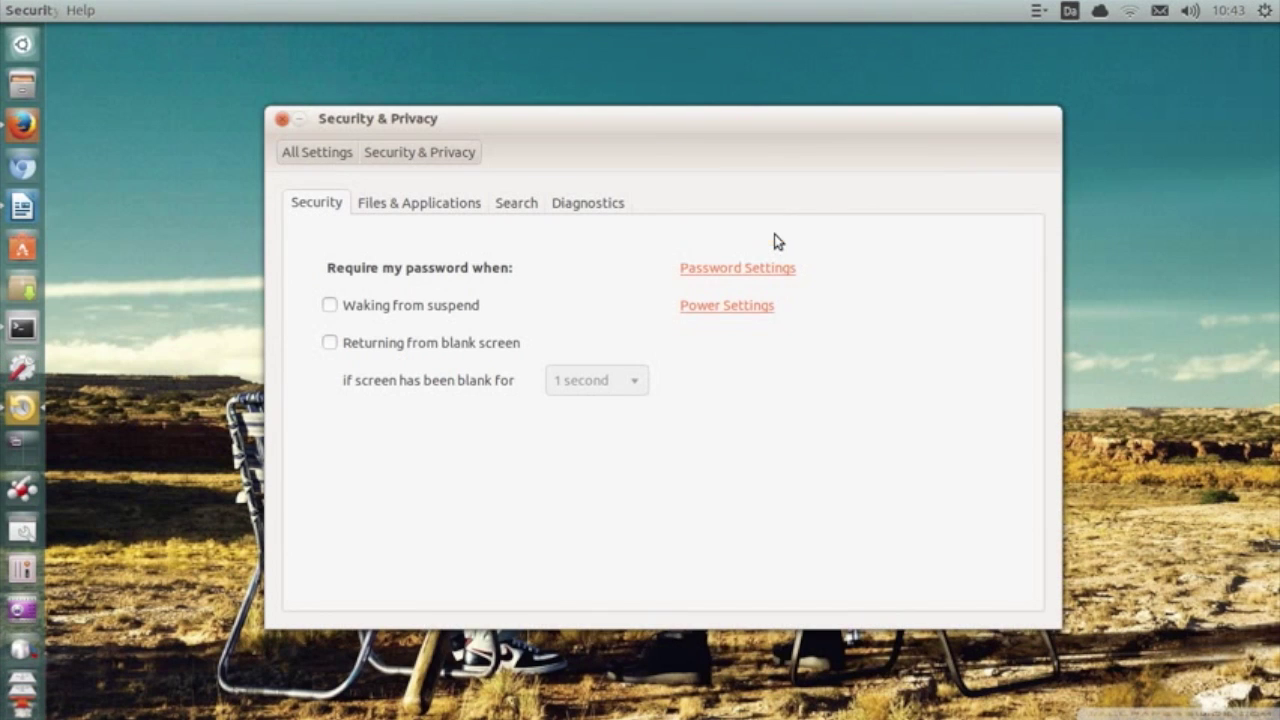
click(525, 210)
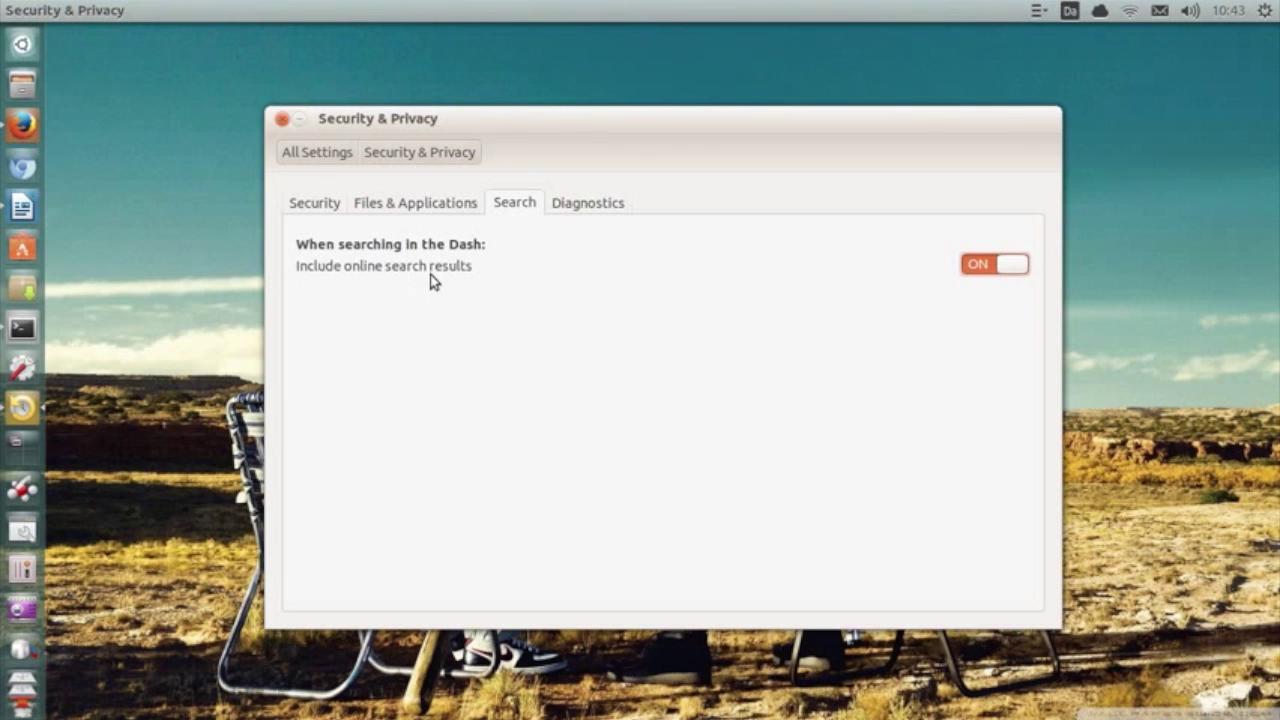
click(993, 270)
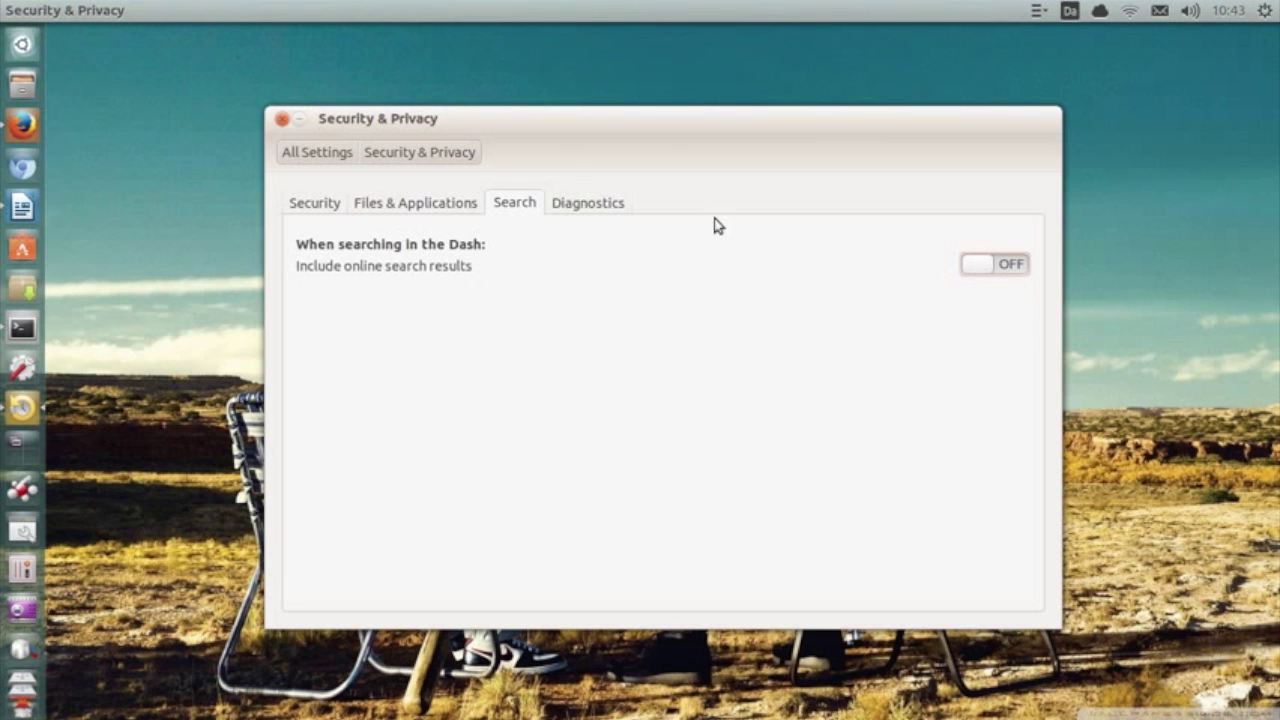
click(283, 120)
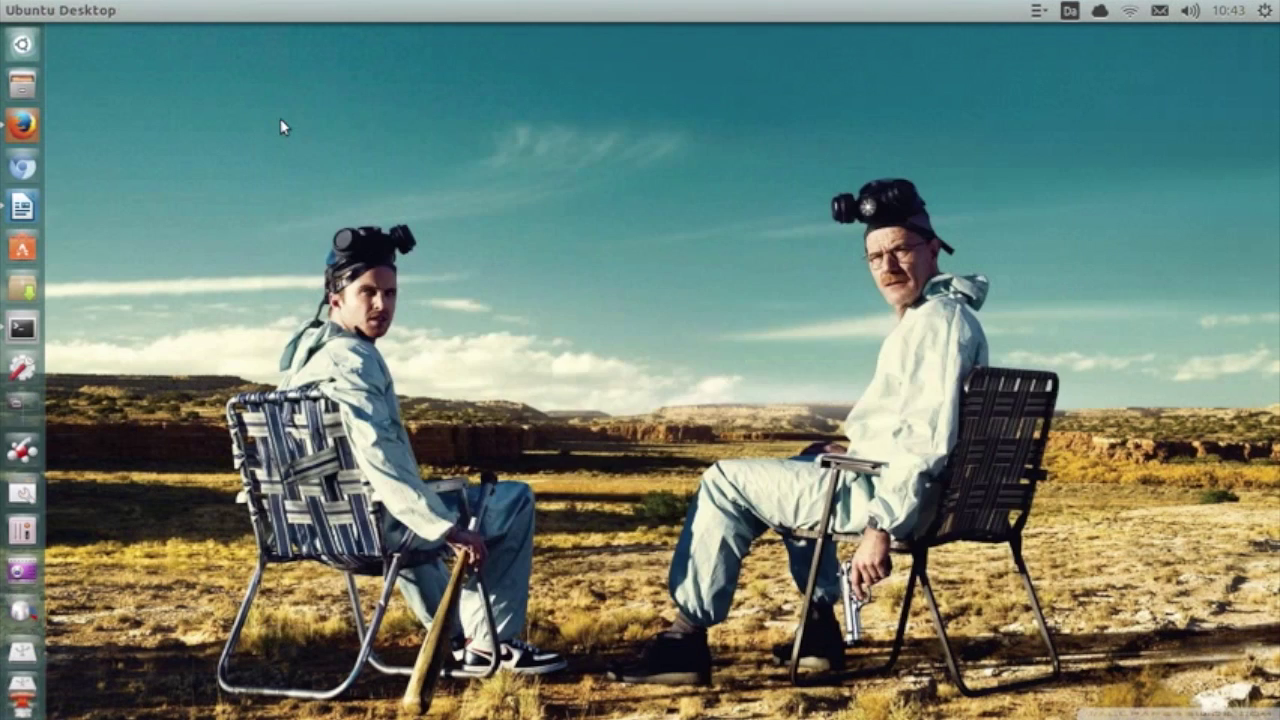
key(super+s)
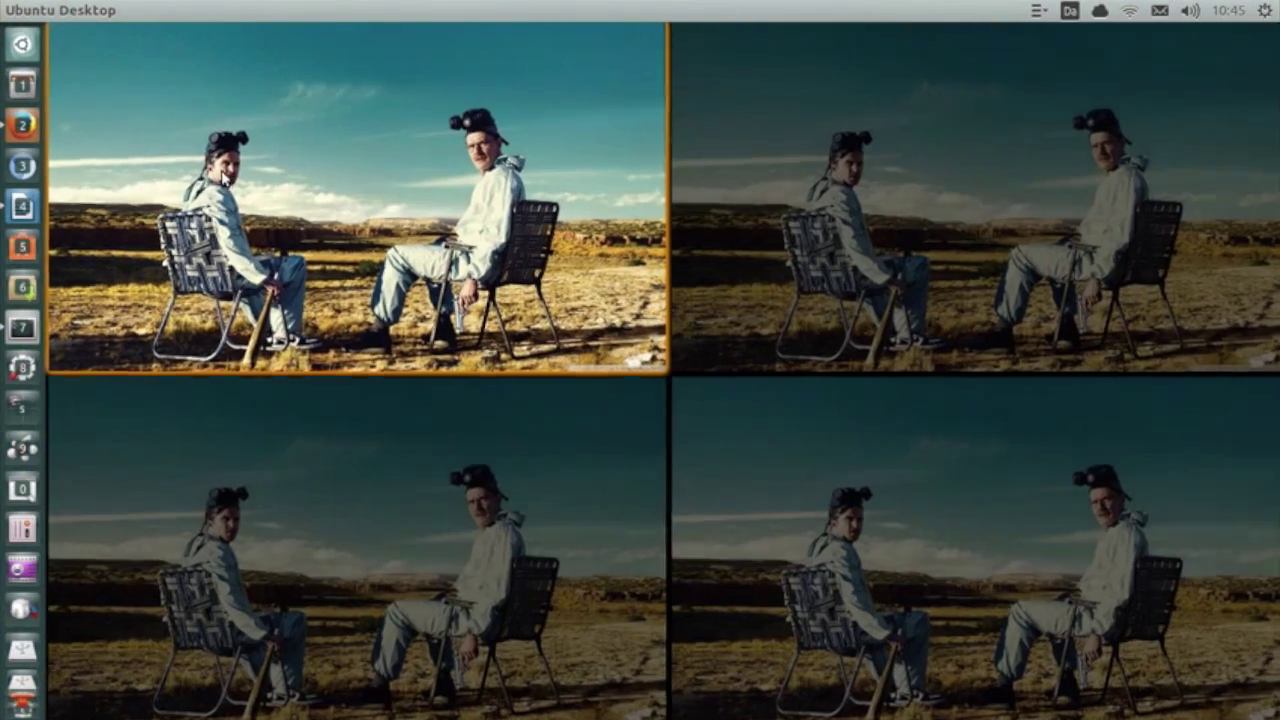
click(221, 170)
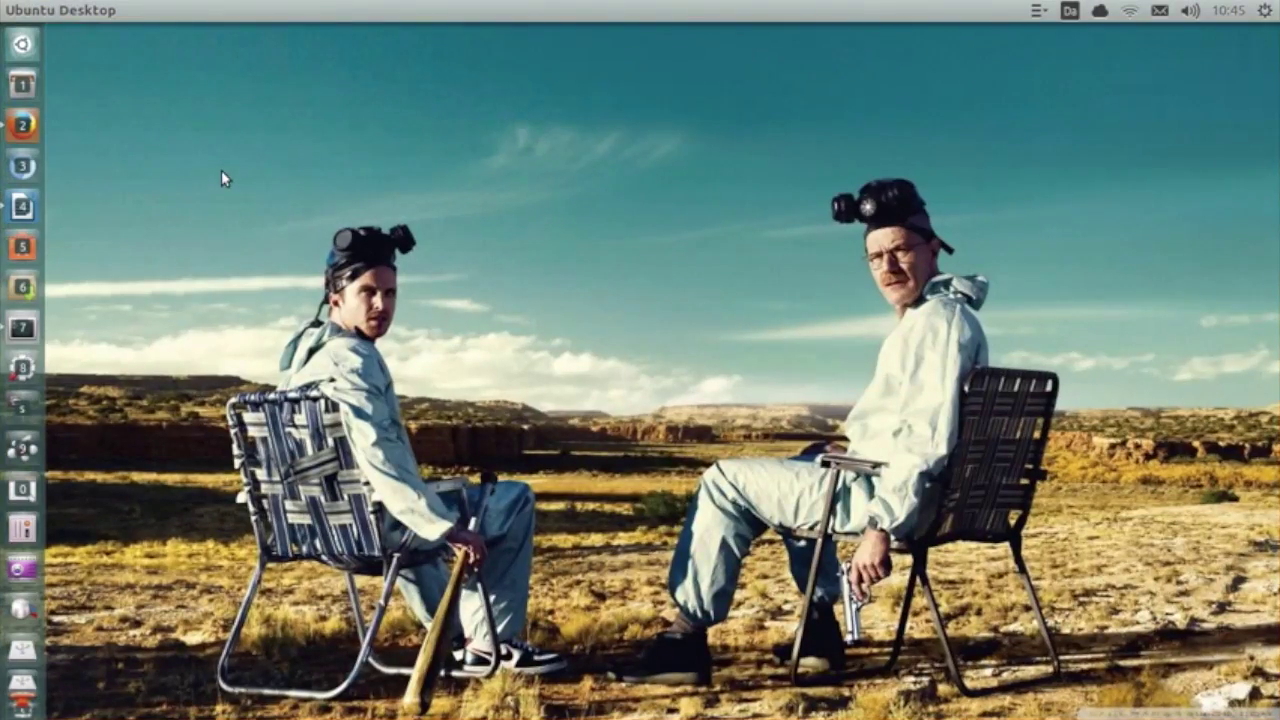
key(super+s)
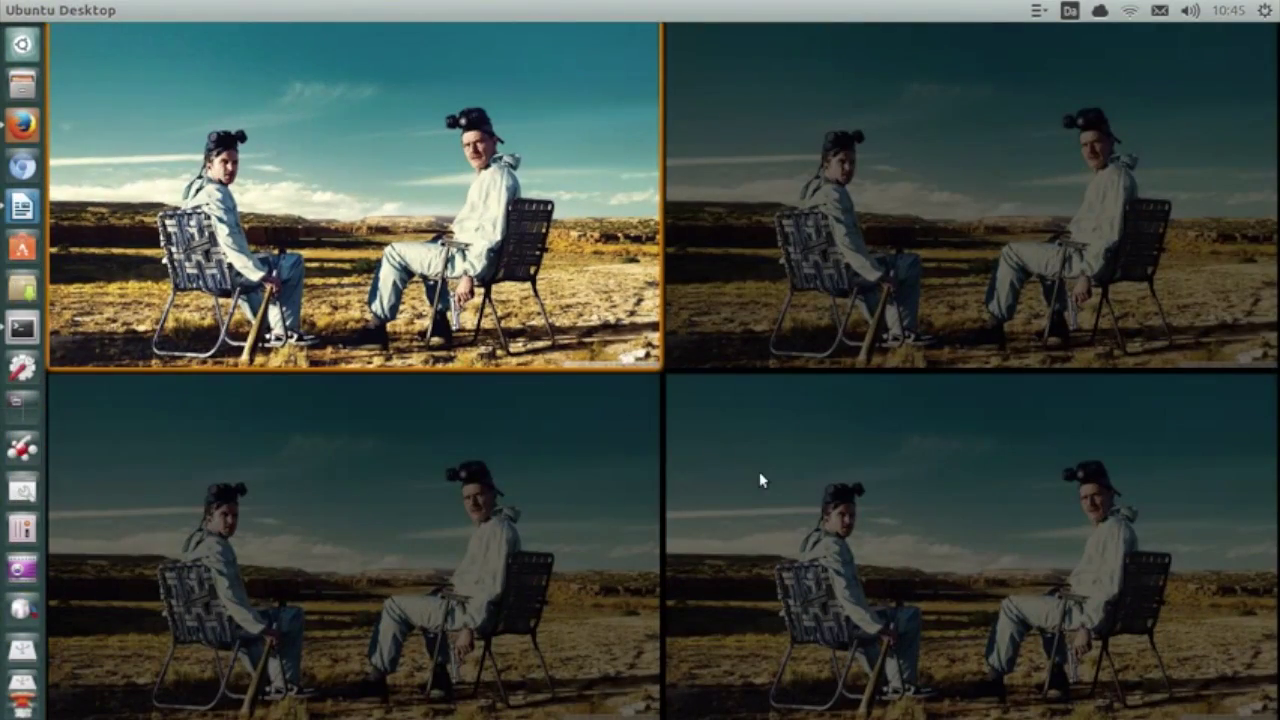
click(759, 471)
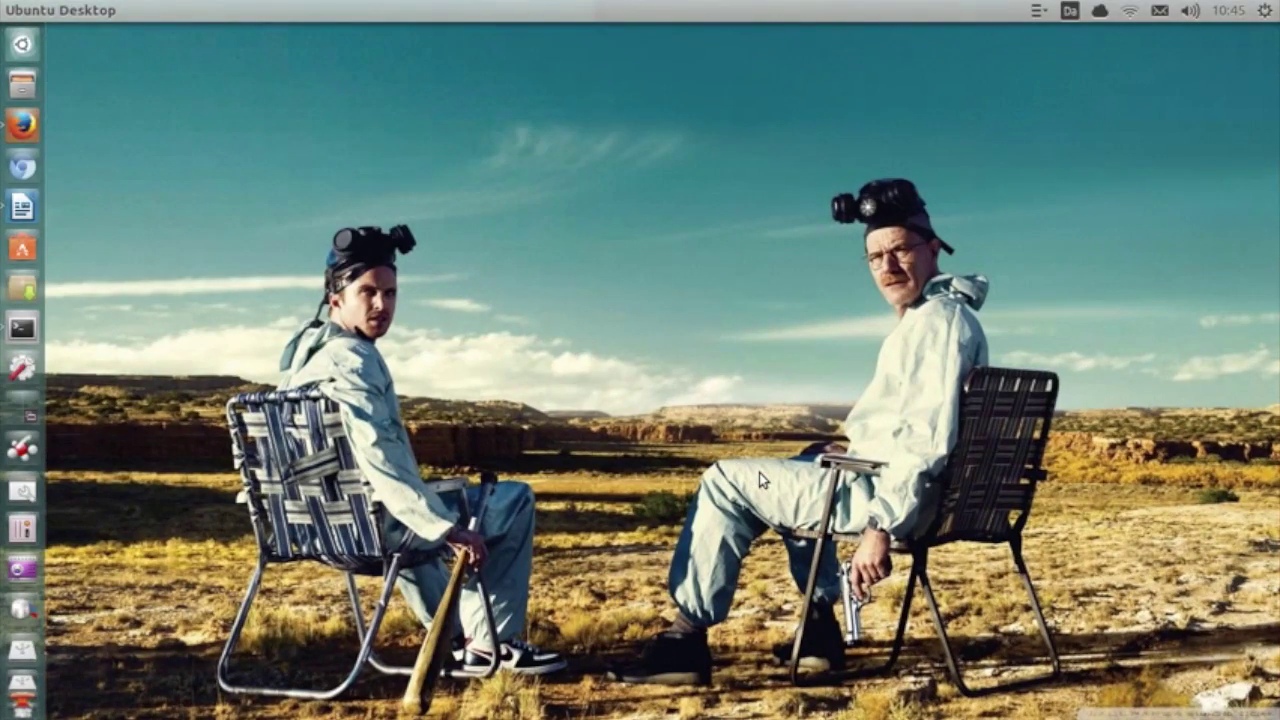
key(super+s)
click(822, 256)
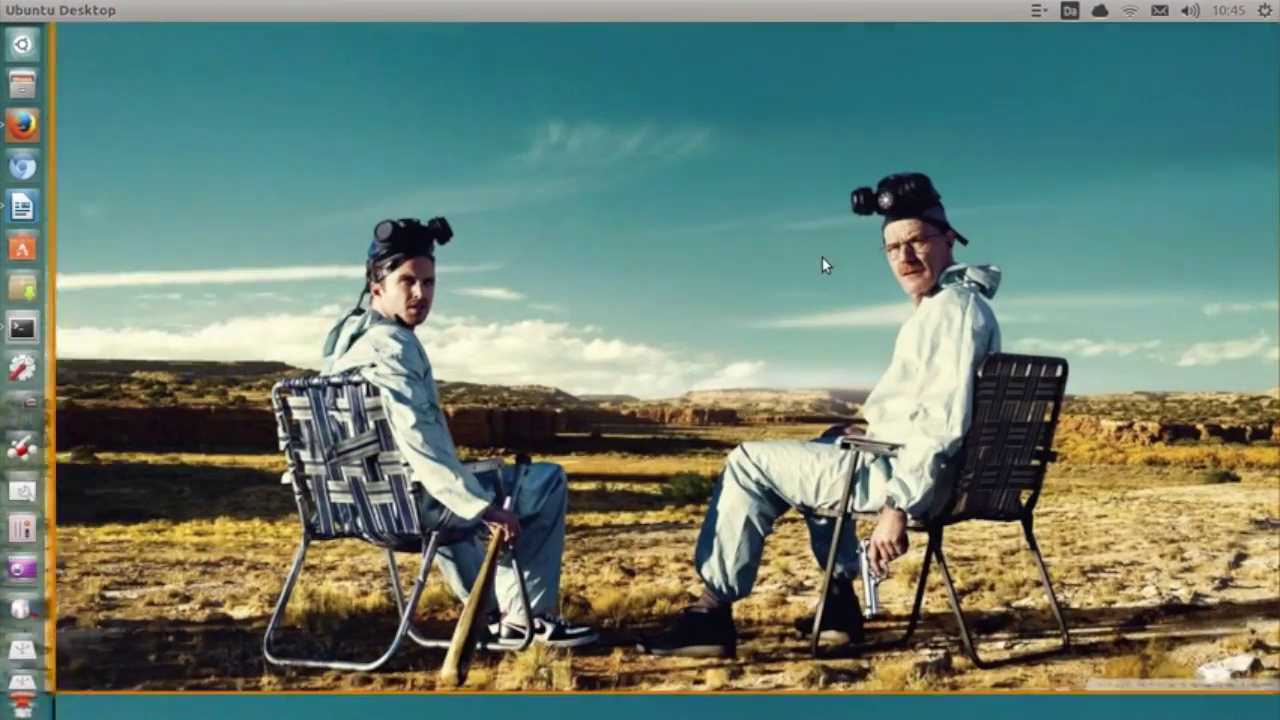
key(super+s)
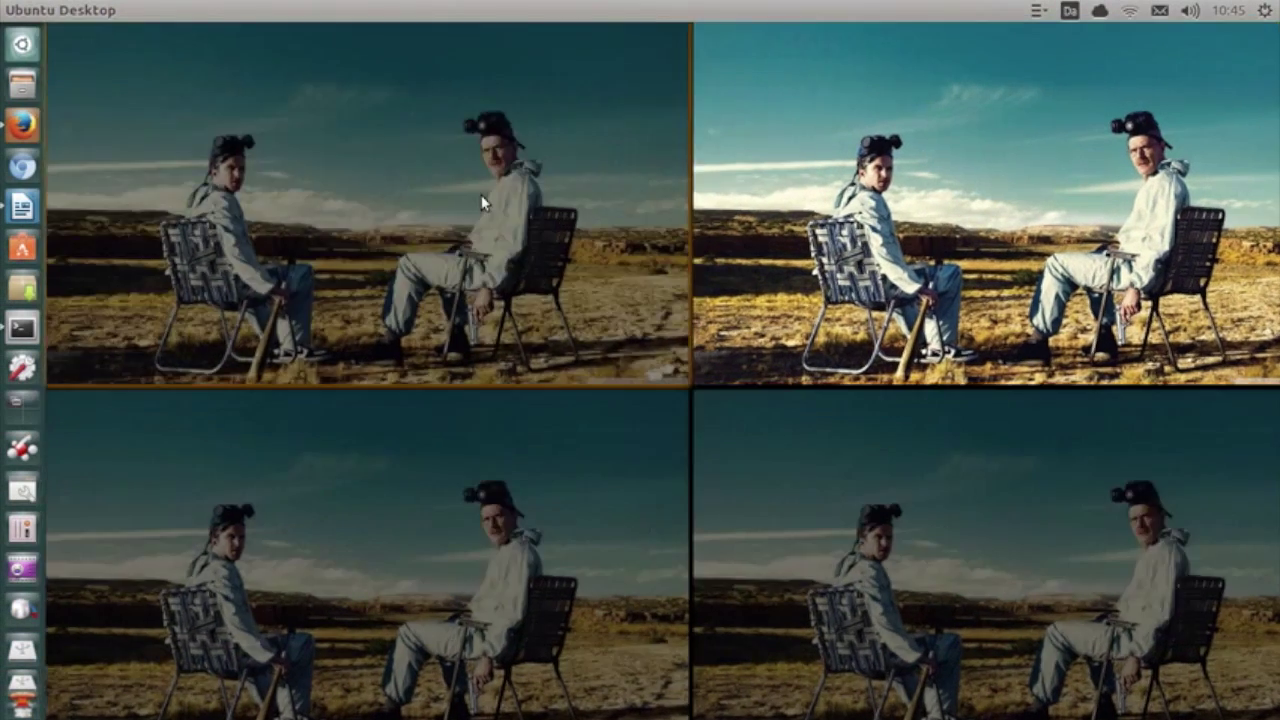
click(482, 203)
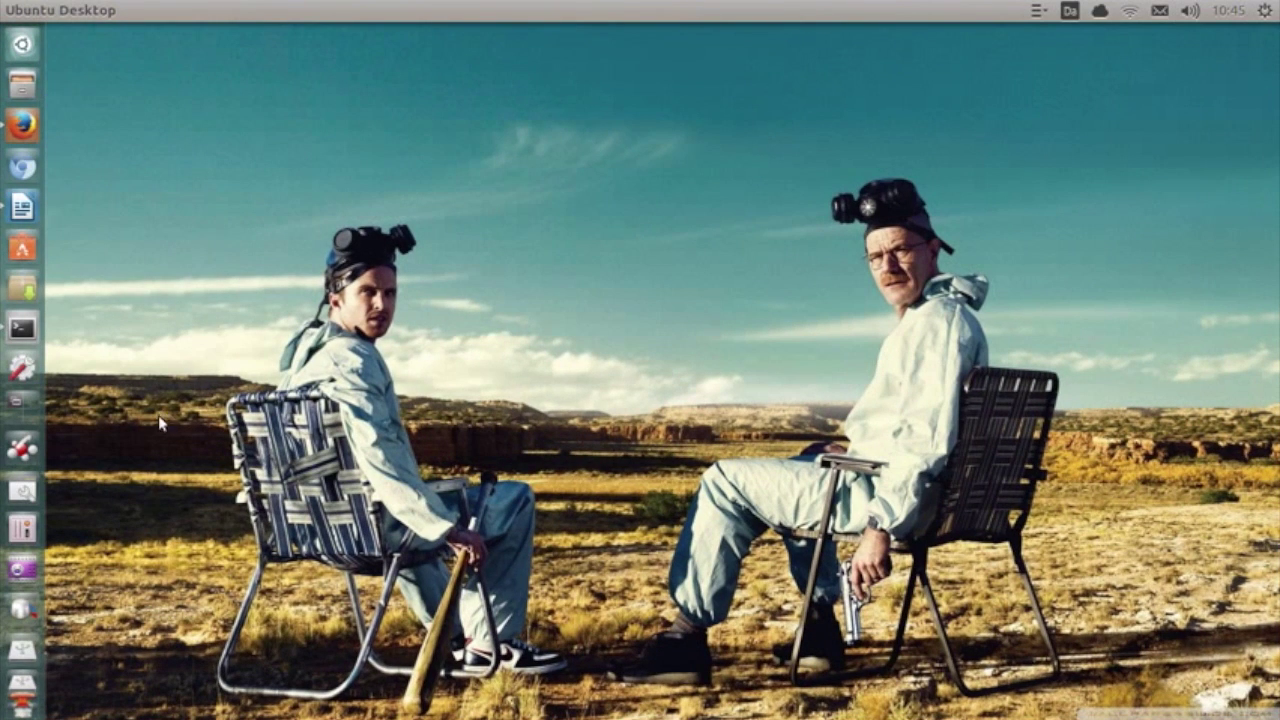
- Search the Software Center for 'comp' and open CompizConfig Settings Manager's details page
text(com)
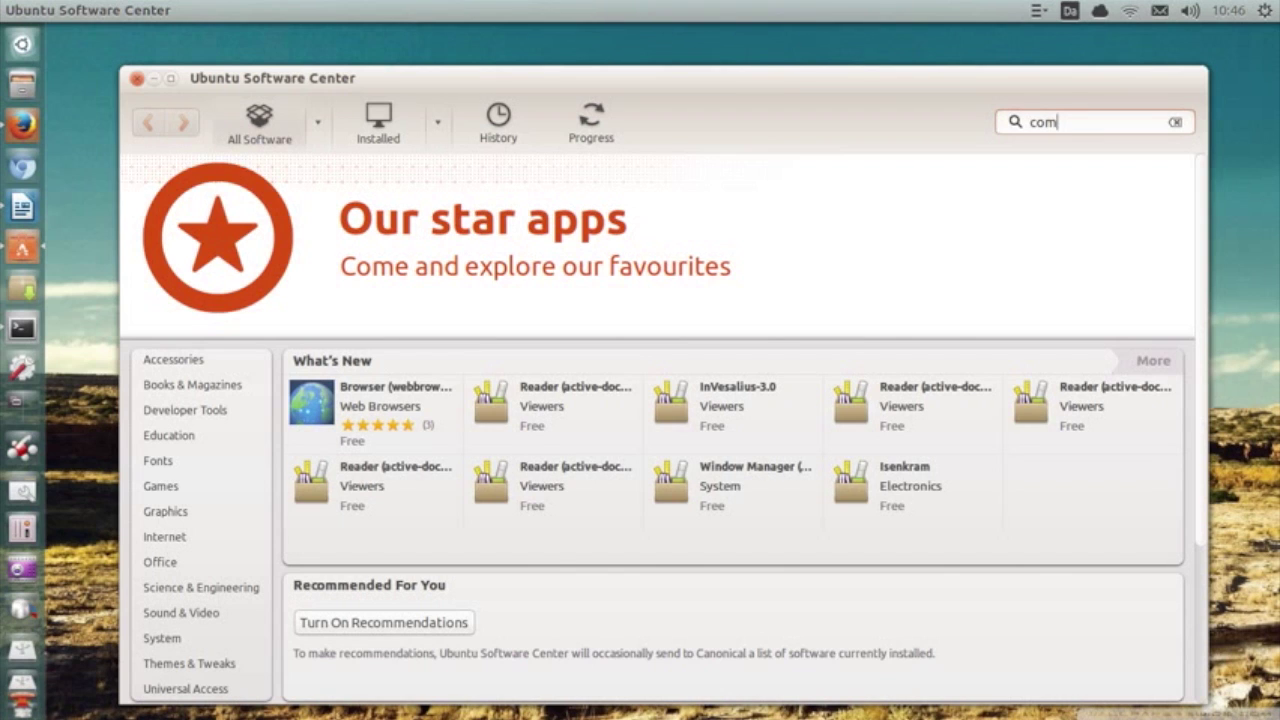
text(piz)
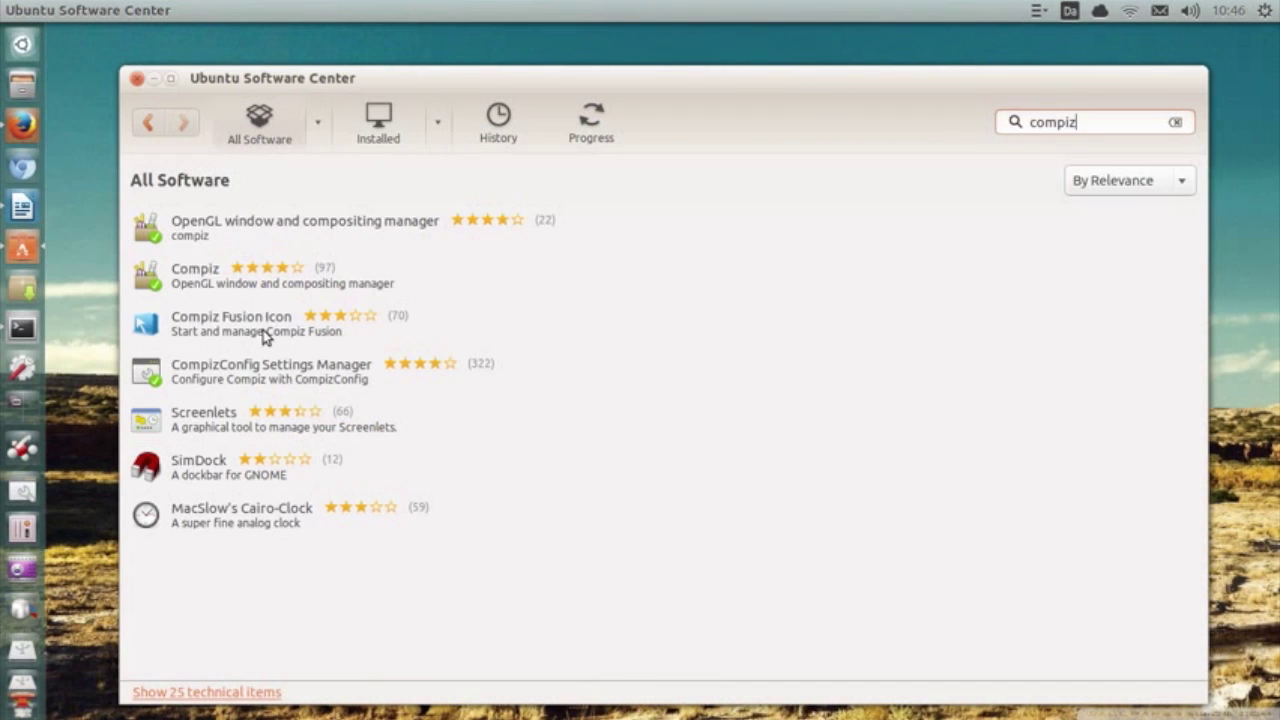
double_click(240, 380)
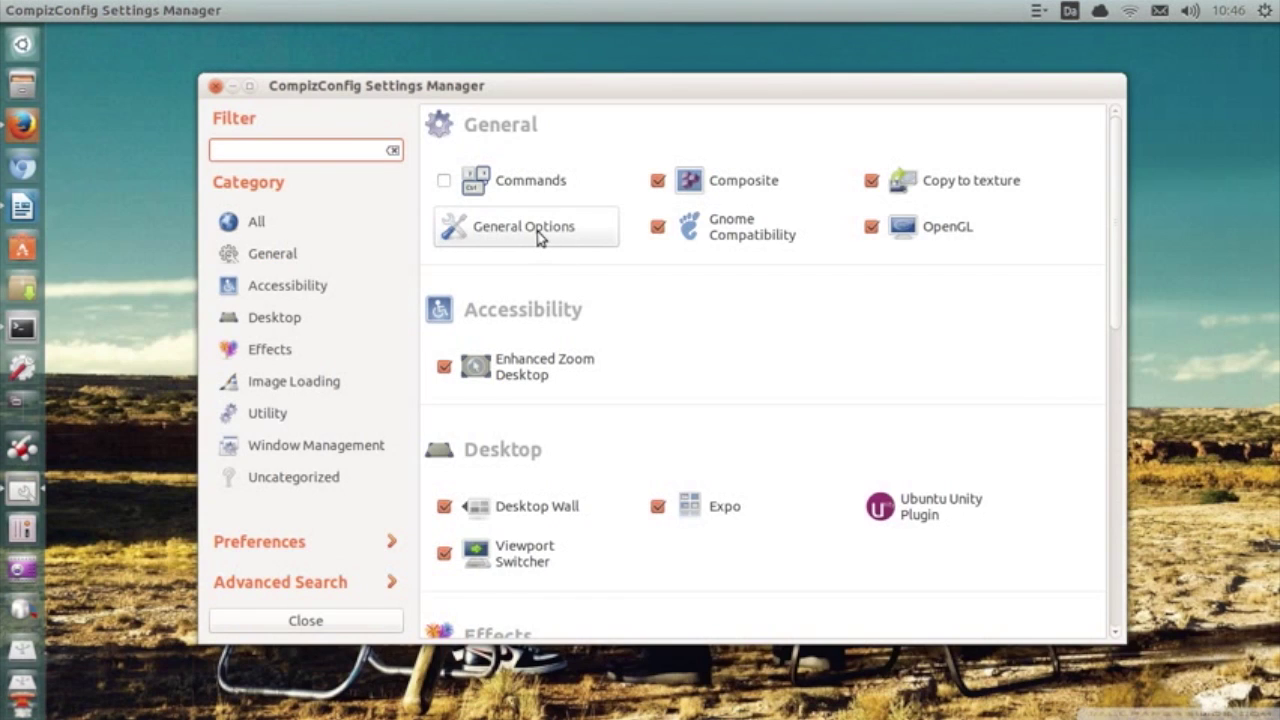
- Set the horizontal virtual desktop size to 2 under General Options > Desktop Size
click(538, 237)
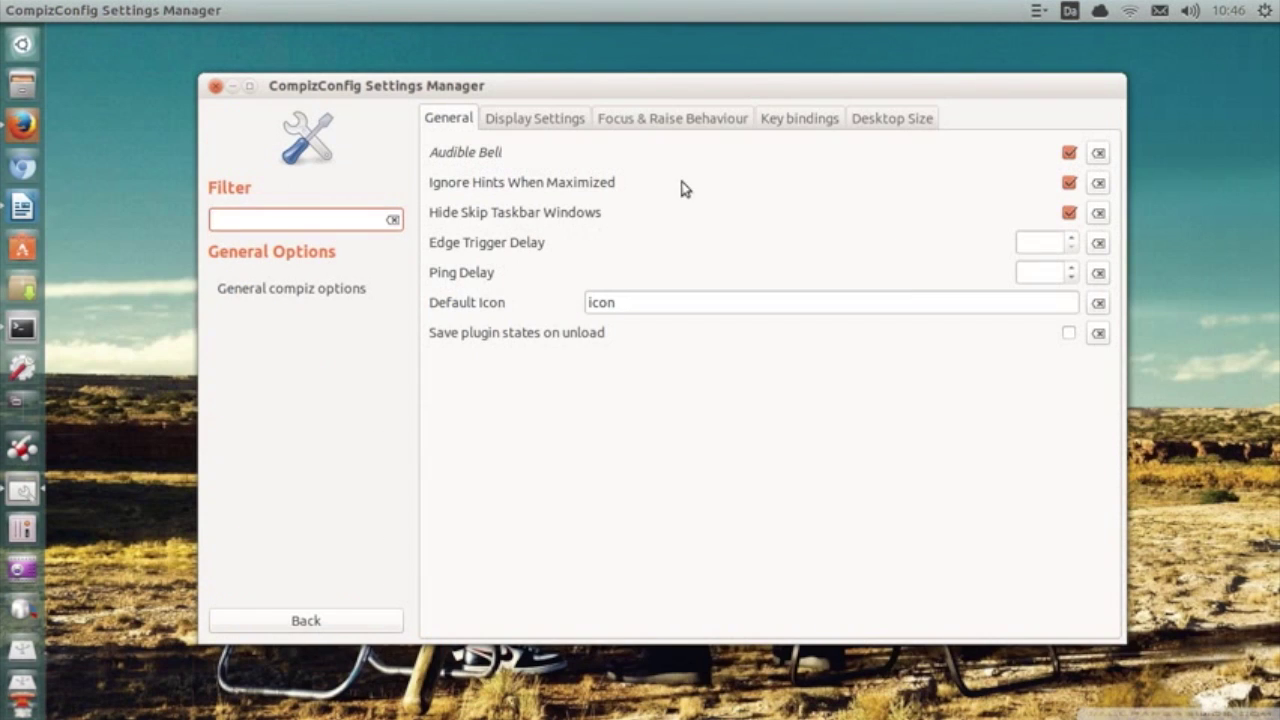
click(882, 124)
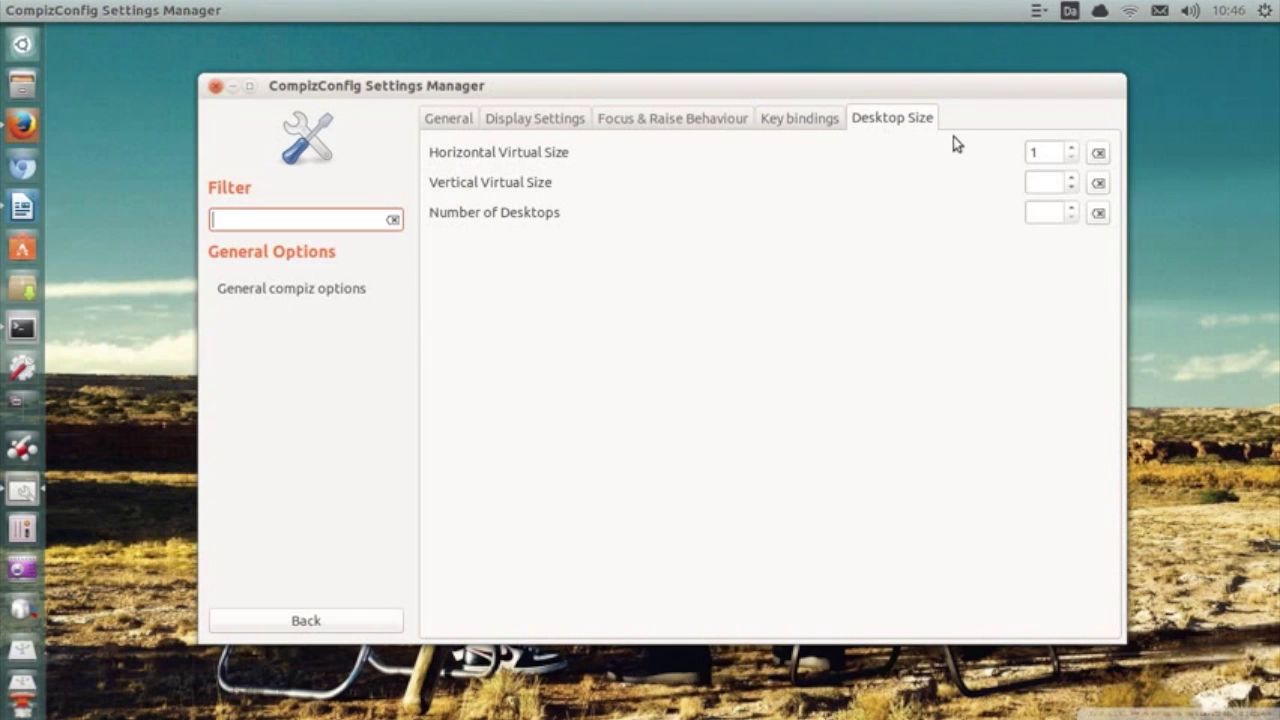
click(1071, 148)
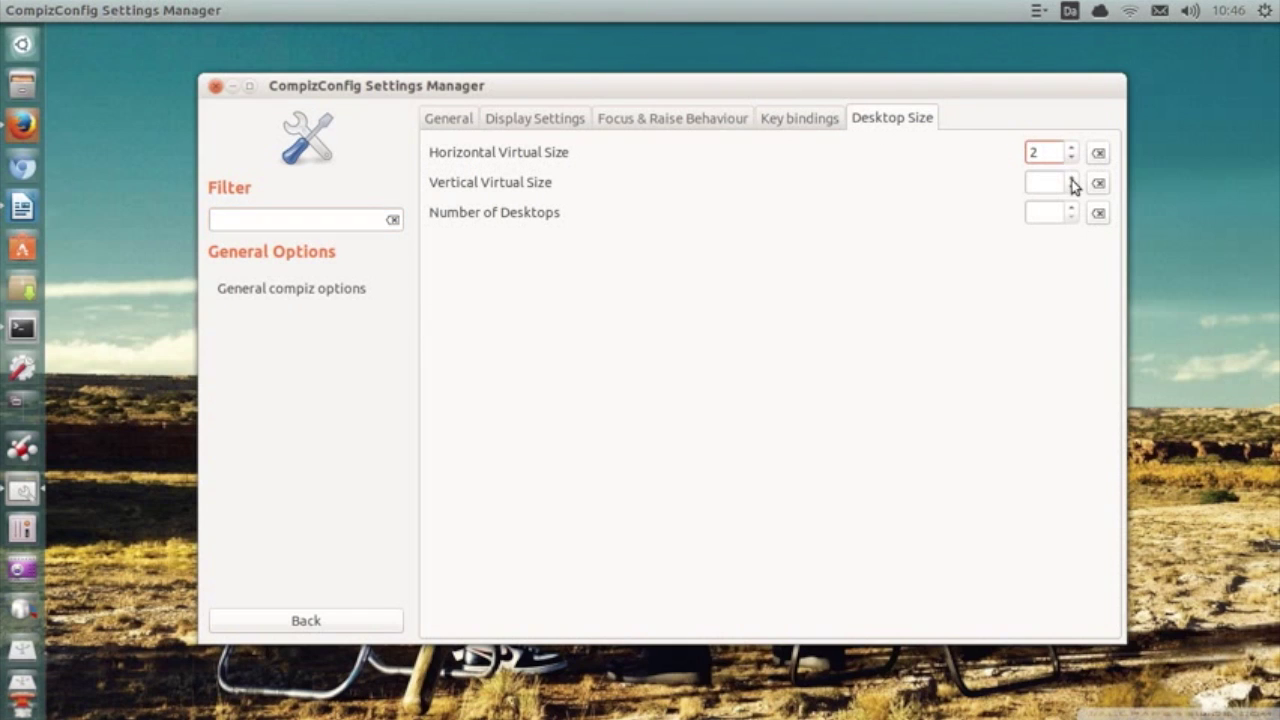
click(1071, 178)
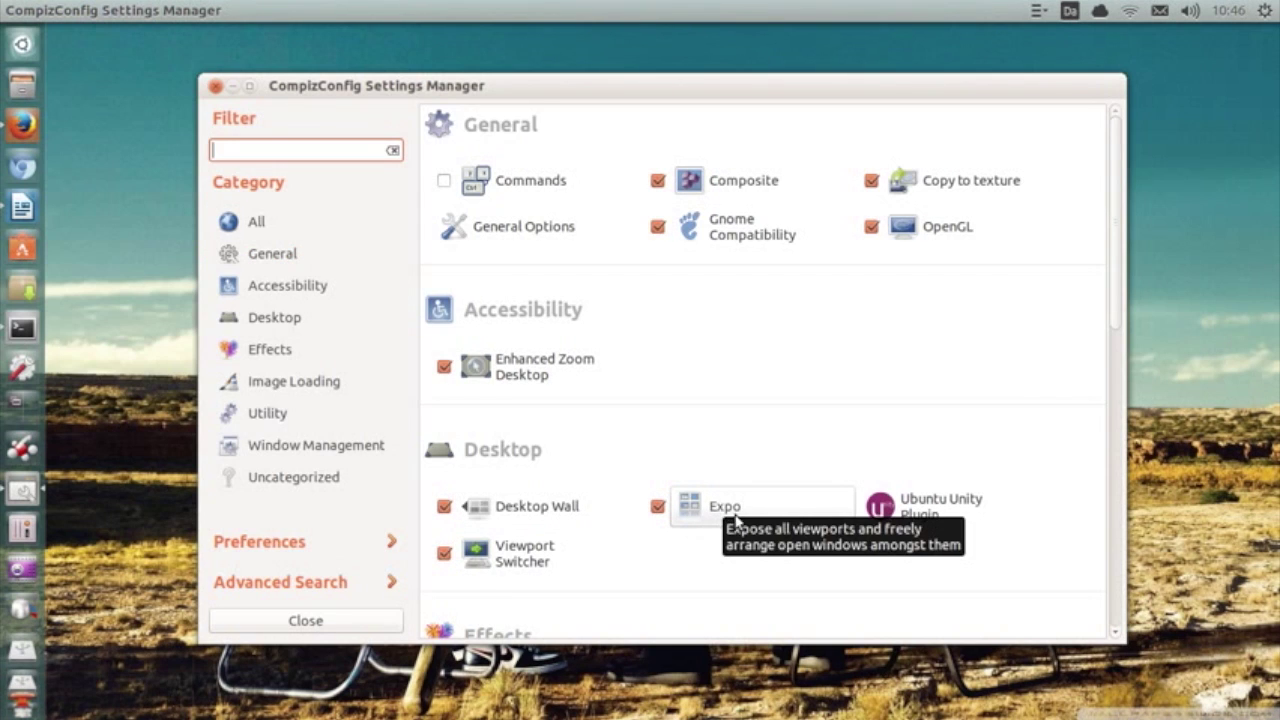
- Edit the Expo plugin's Expo Key binding and confirm with OK
click(735, 516)
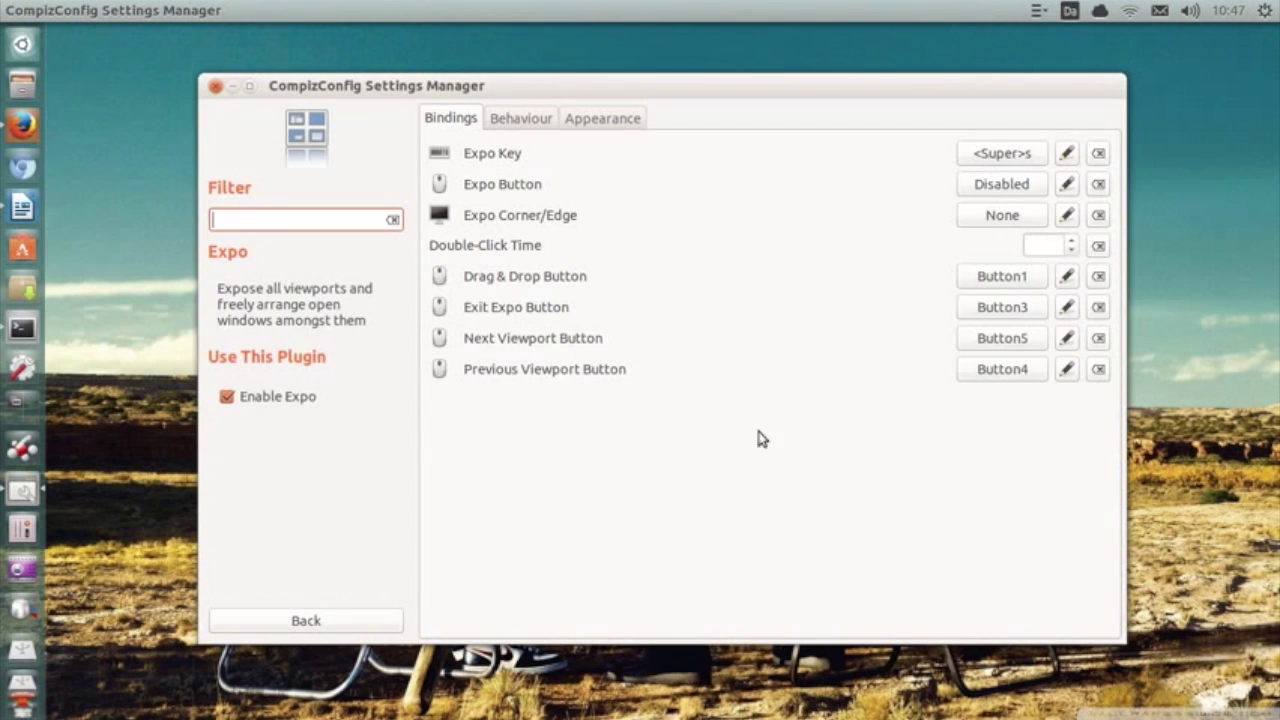
click(1002, 155)
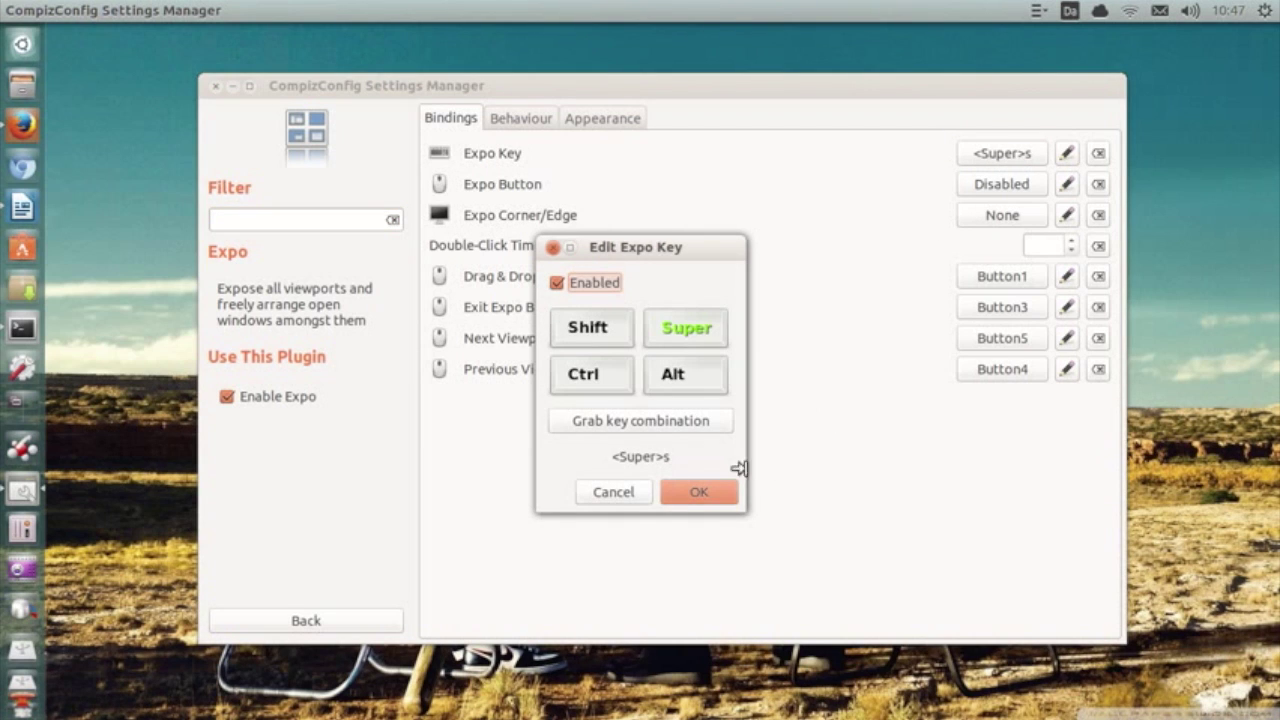
click(709, 492)
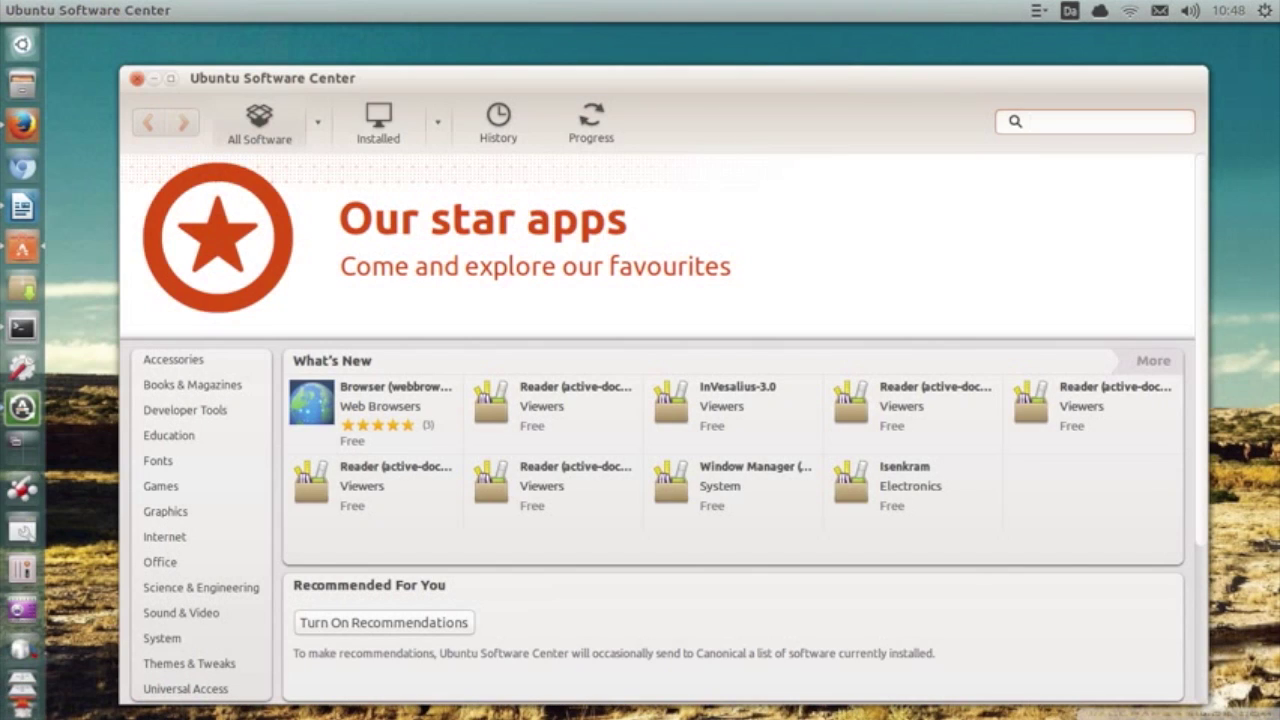
- Look up 'synaptic' to confirm Synaptic Package Manager is installed, then close the Software Center
text(sy)
text(naptic)
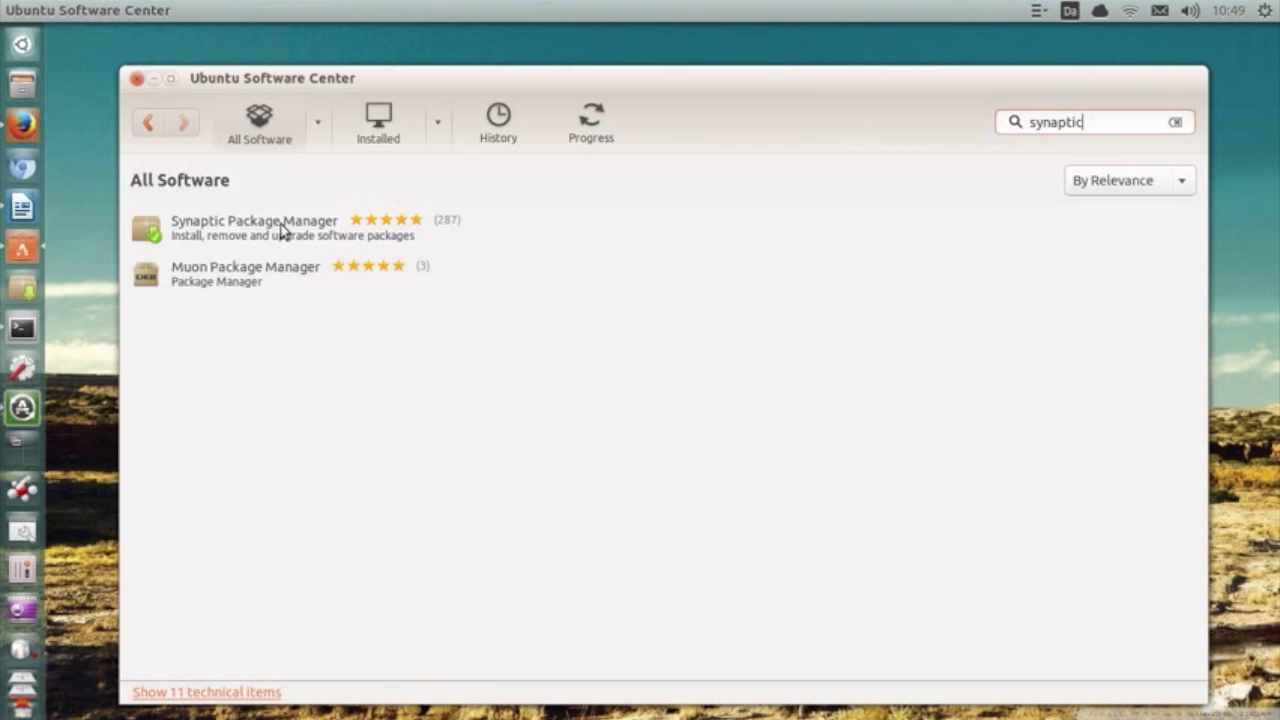
click(247, 229)
double_click(247, 229)
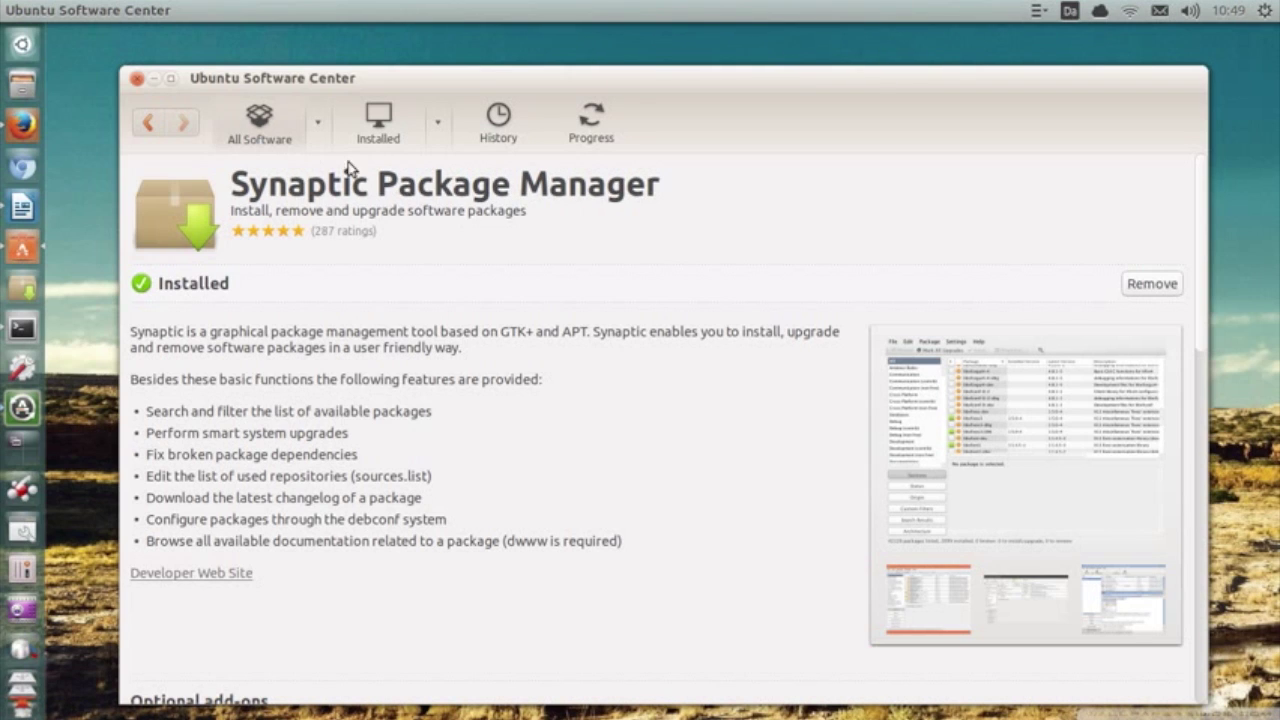
click(136, 78)
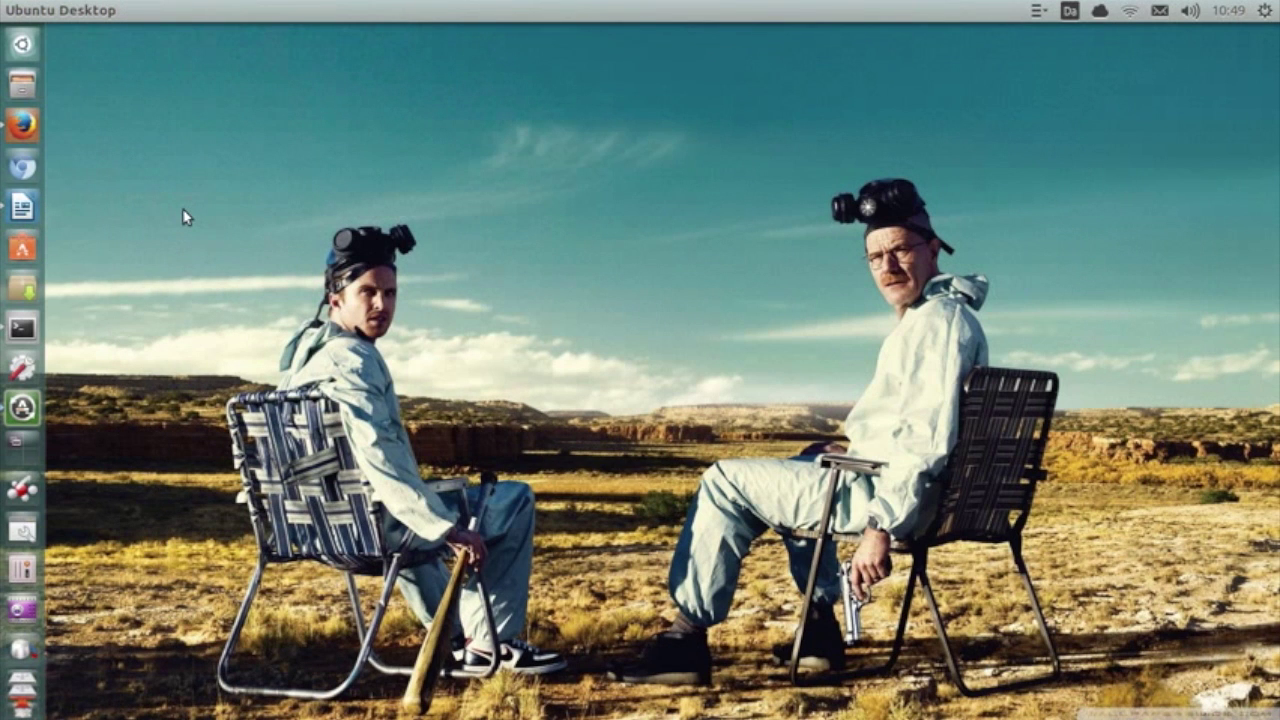
- Launch Synaptic Package Manager, authenticating with the password
click(19, 298)
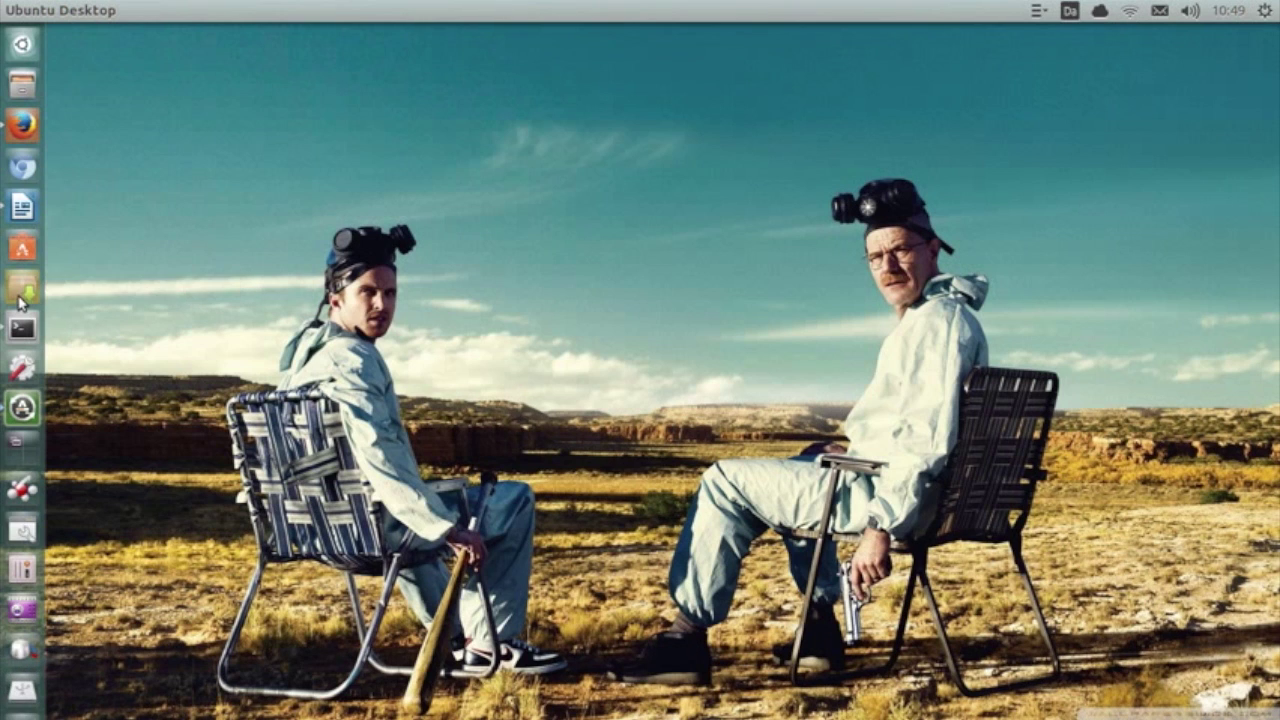
text(ss)
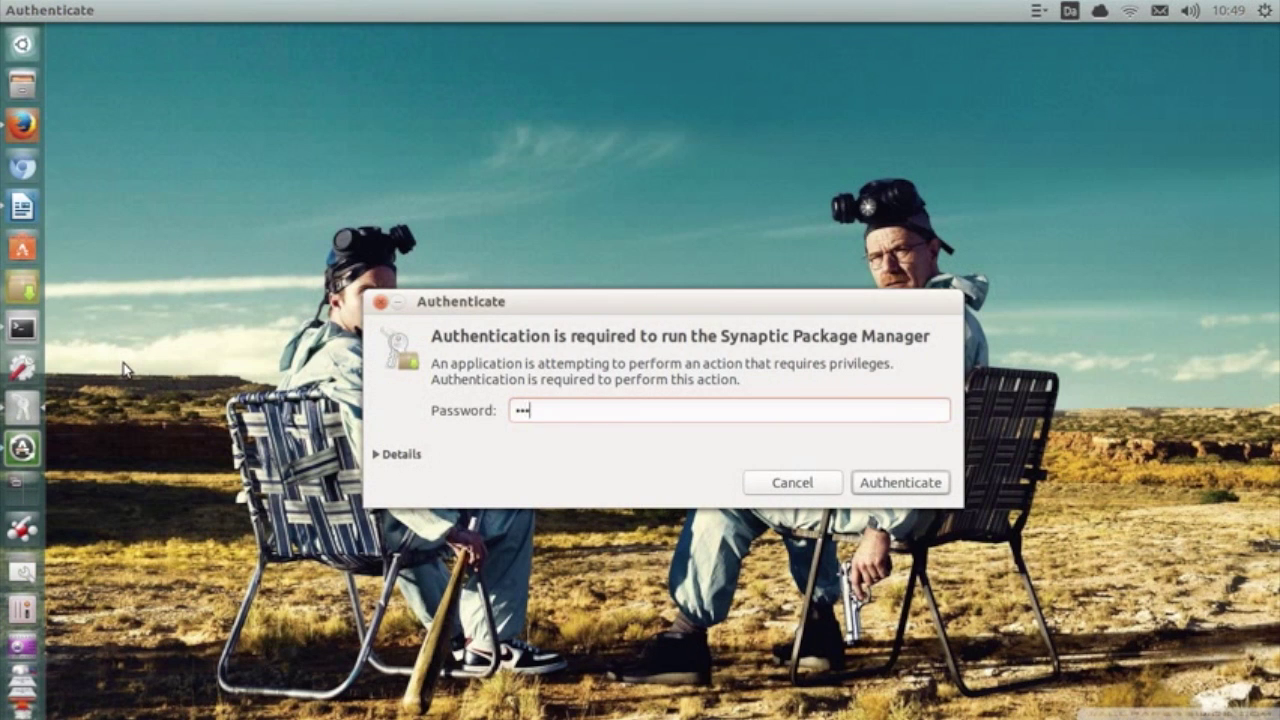
text(ss)
key(Return)
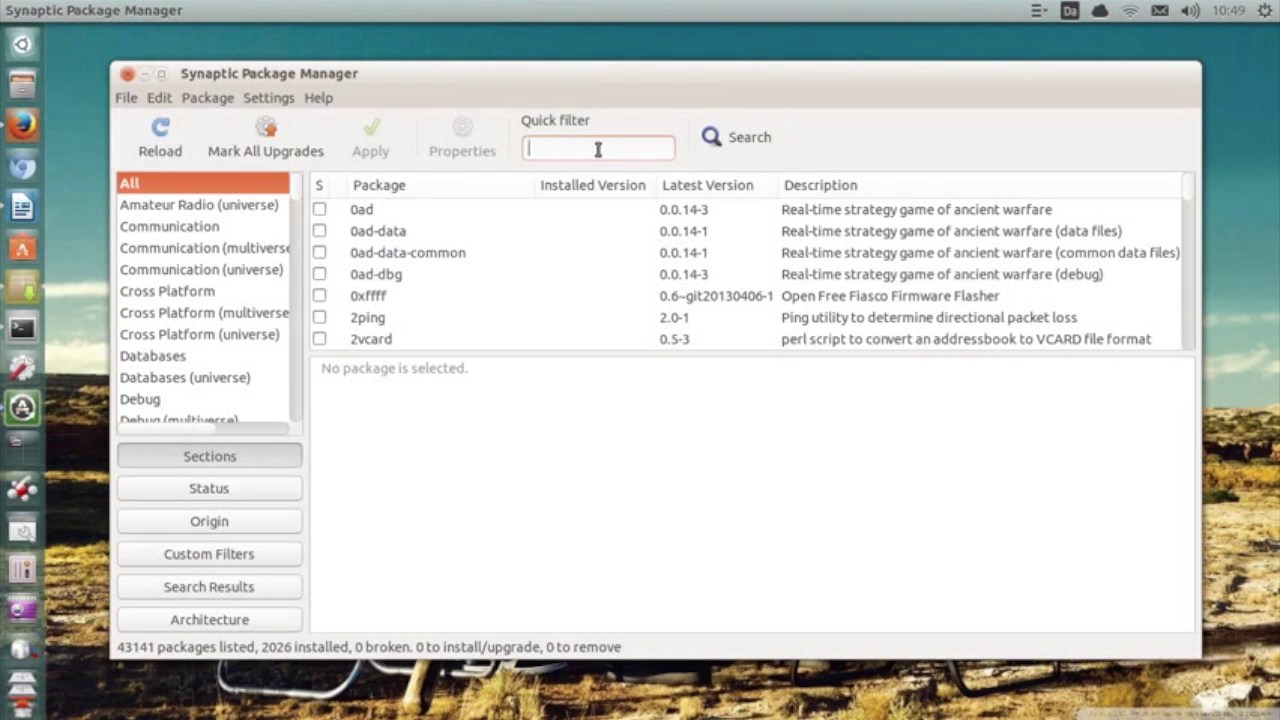
- Filter for 'compiz' and mark compiz-plugins-extra plus required compiz-plugins for installation
text(compiz)
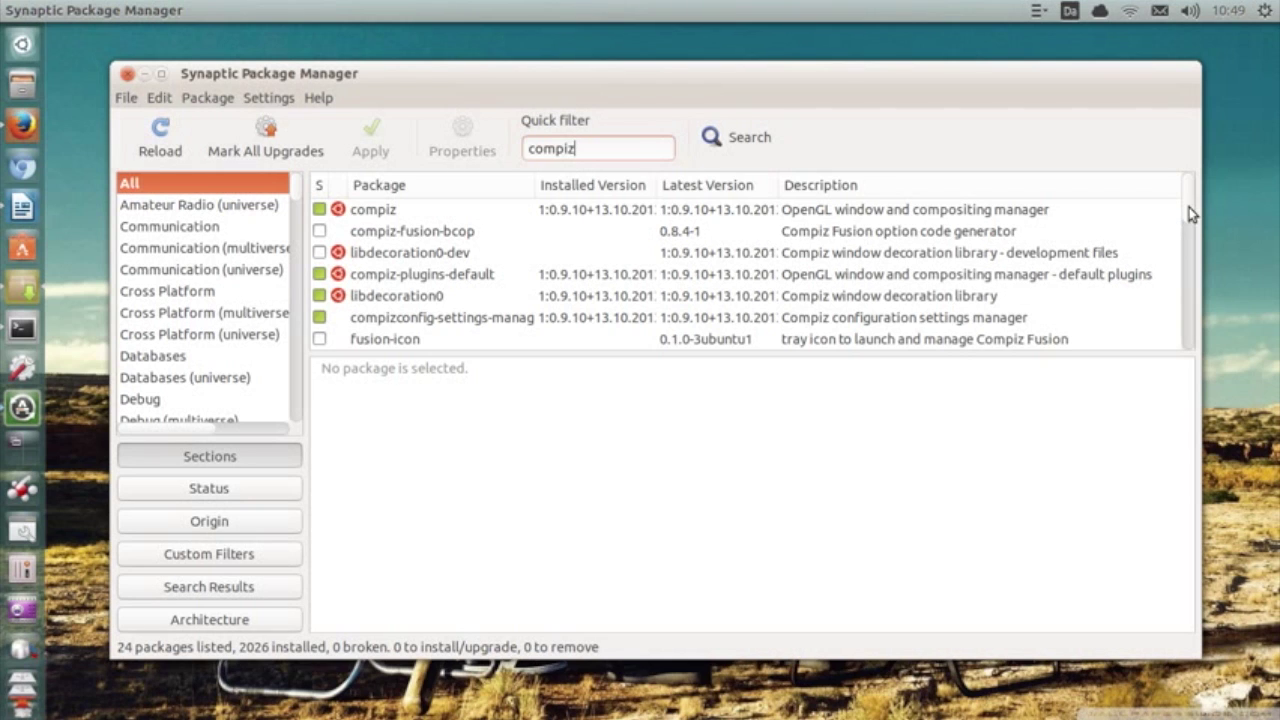
scroll(408, 286, down, 3)
click(406, 280)
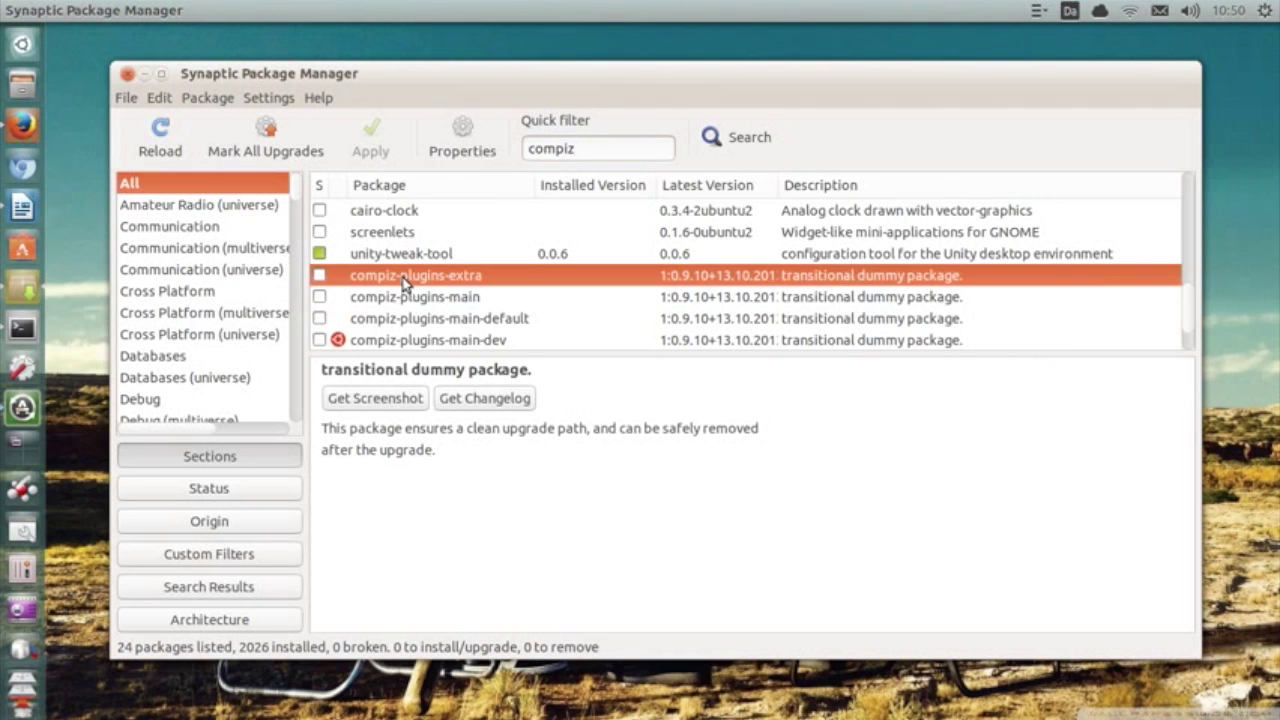
click(319, 275)
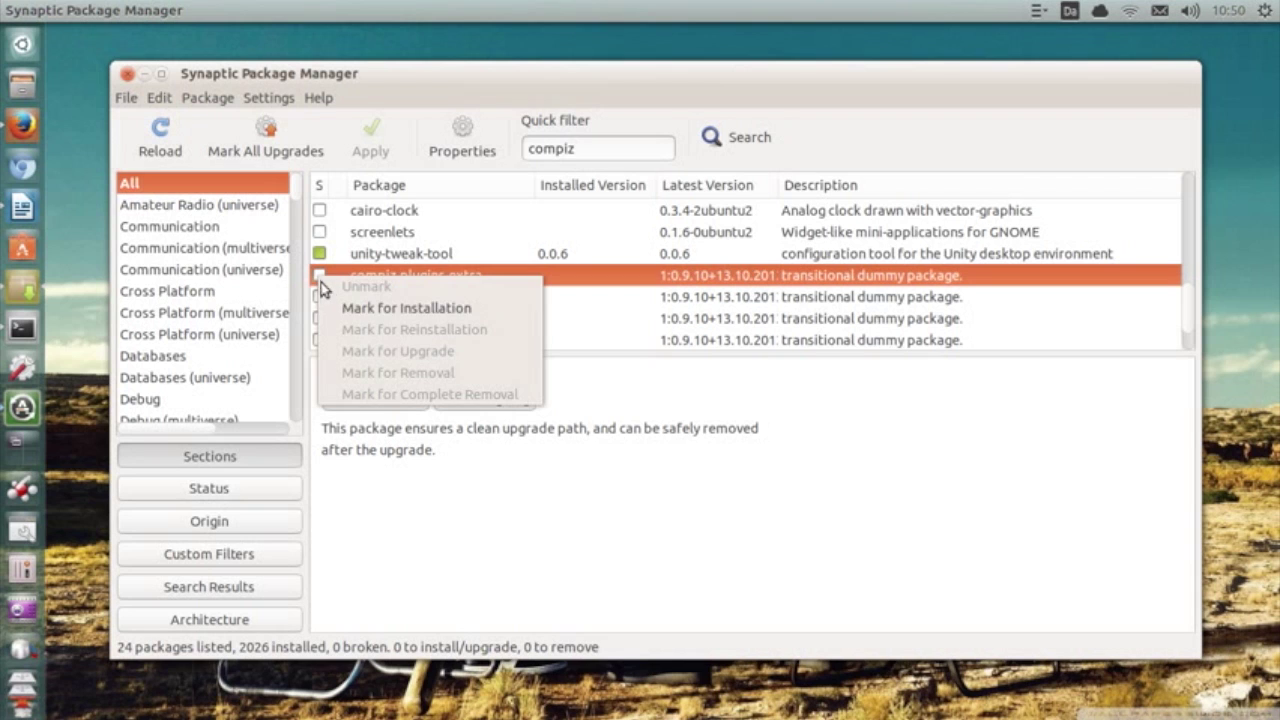
click(347, 308)
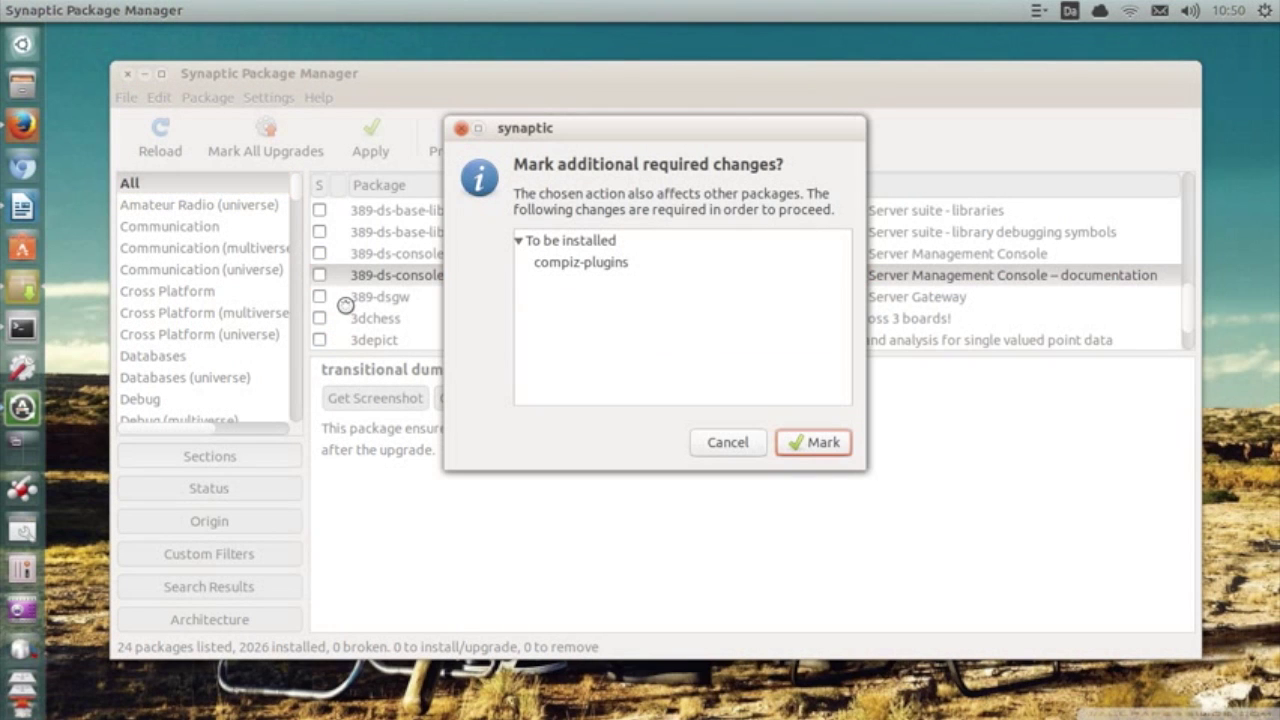
click(813, 442)
click(891, 574)
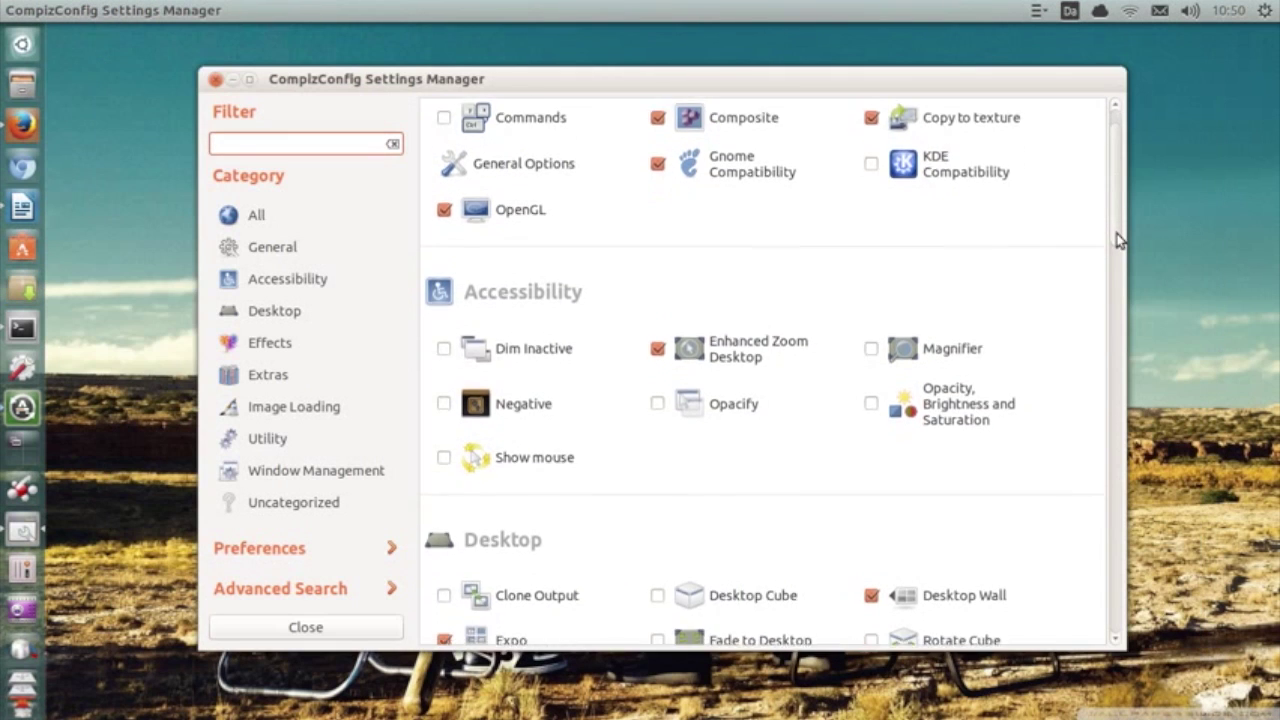
- Scroll through the CompizConfig Settings Manager plugin category list
drag(1118, 240, 1117, 591)
- Open and close the session gear menu in the top panel
click(1264, 10)
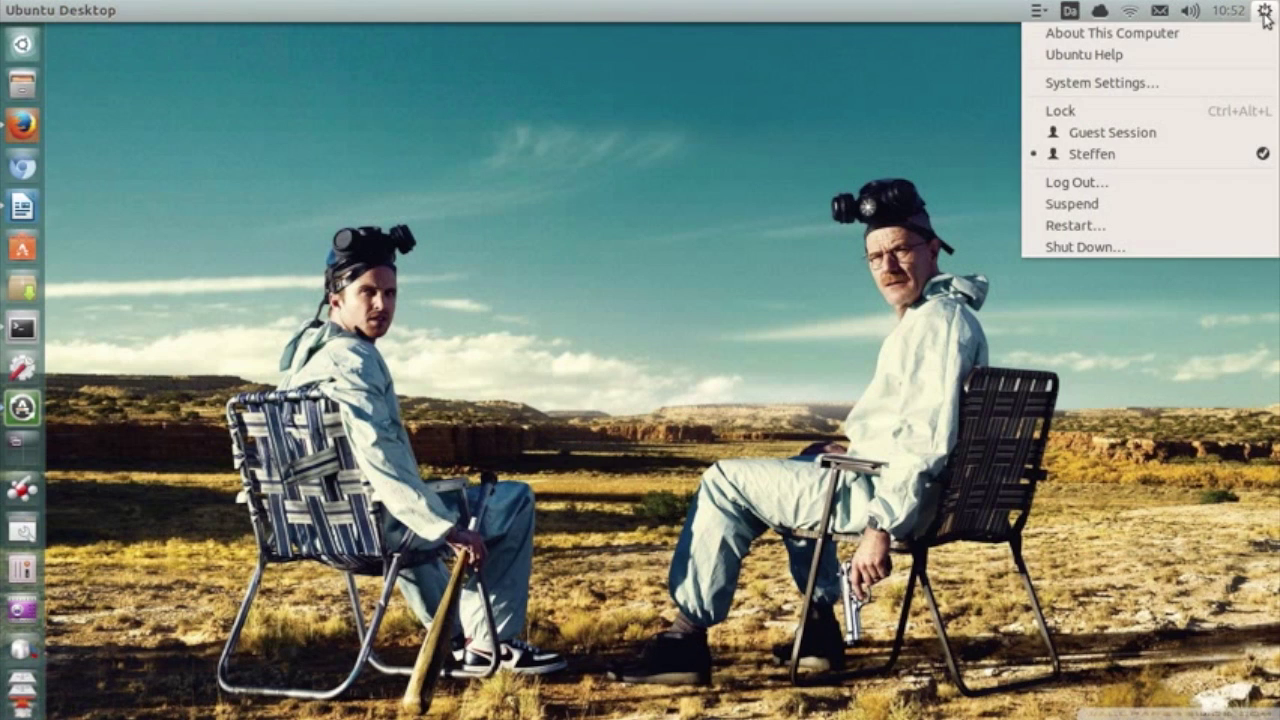
click(1265, 14)
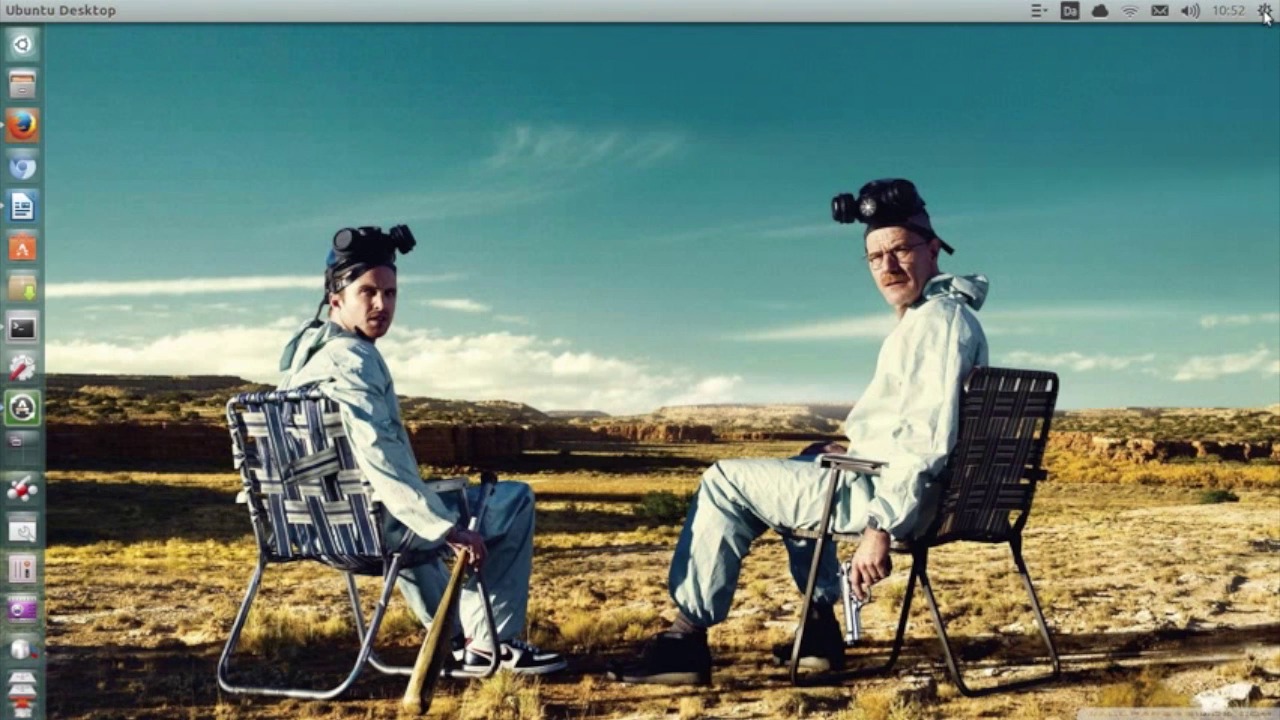
click(1266, 15)
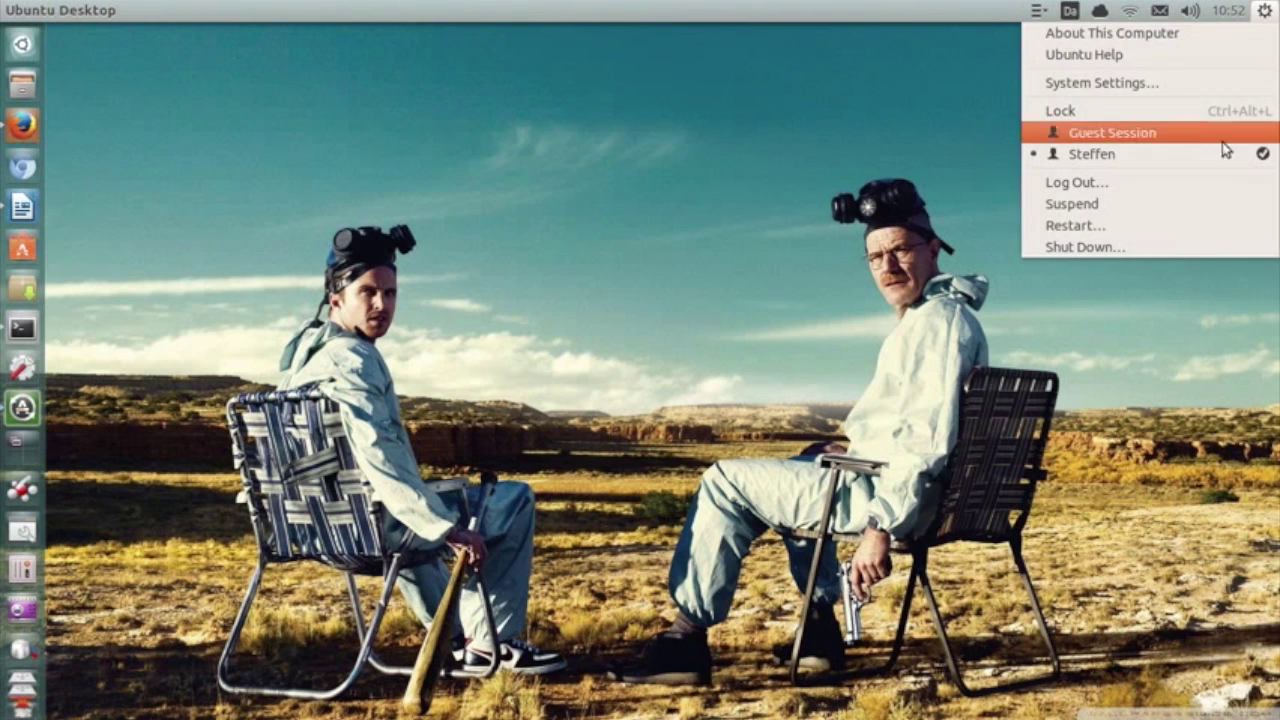
click(1266, 14)
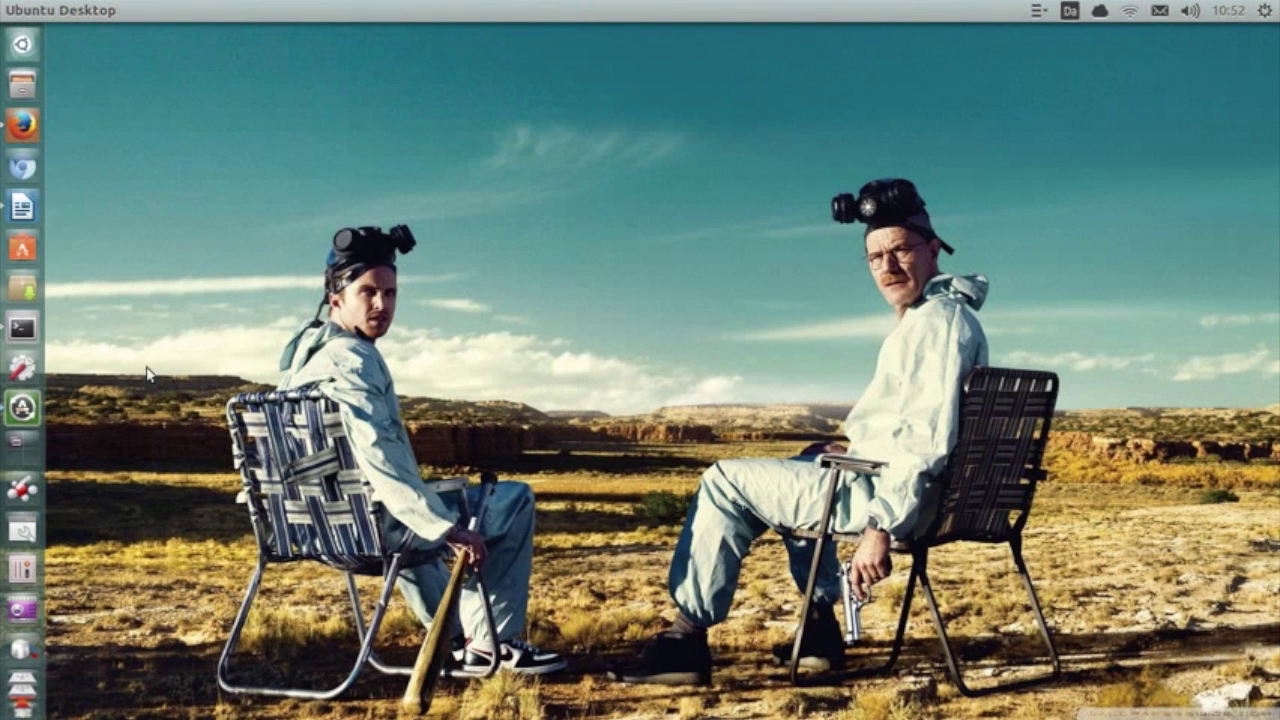
- Run 'gsettings set com.canonical.indicator.session show-real-name-on-panel true' in a new Terminal
right_click(20, 328)
click(80, 325)
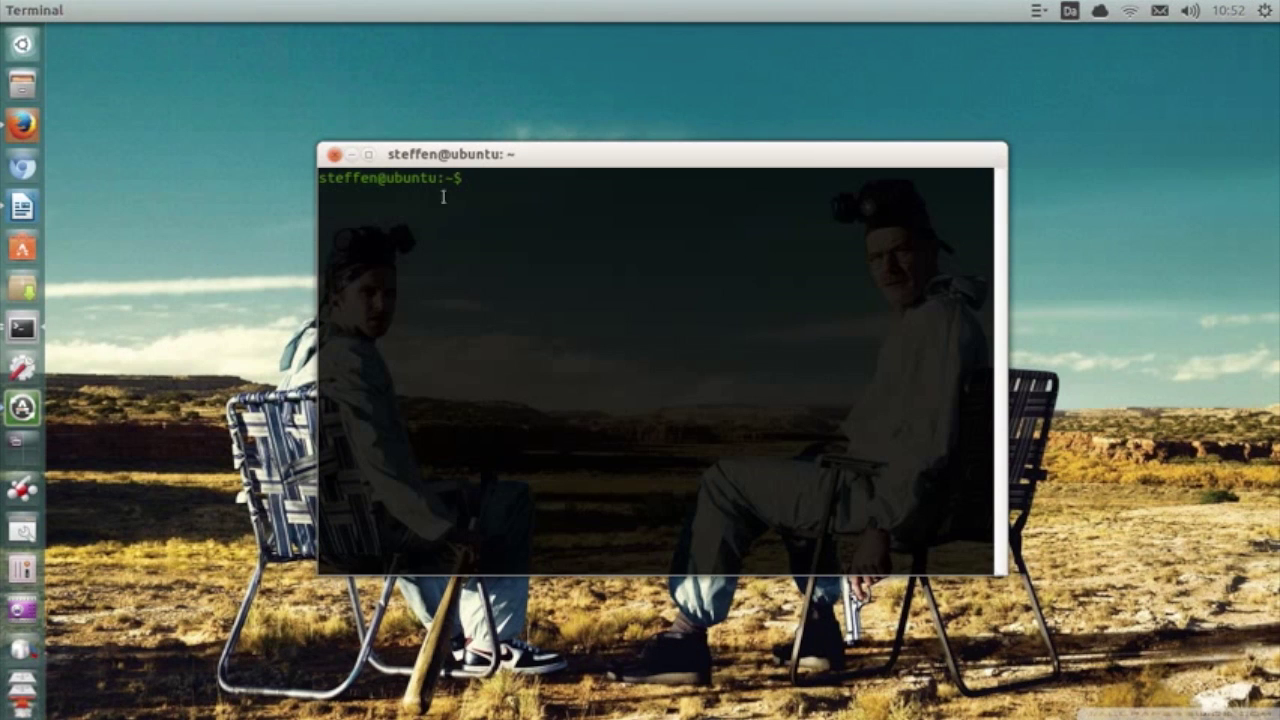
right_click(478, 178)
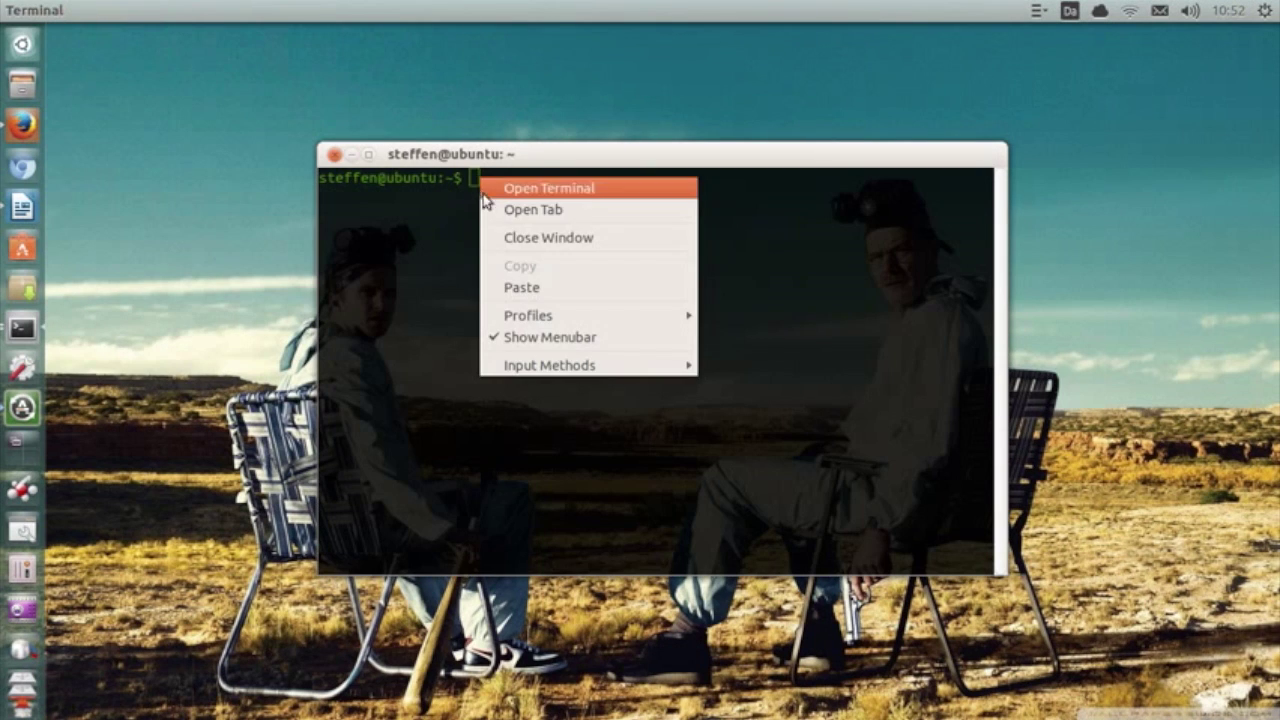
click(528, 288)
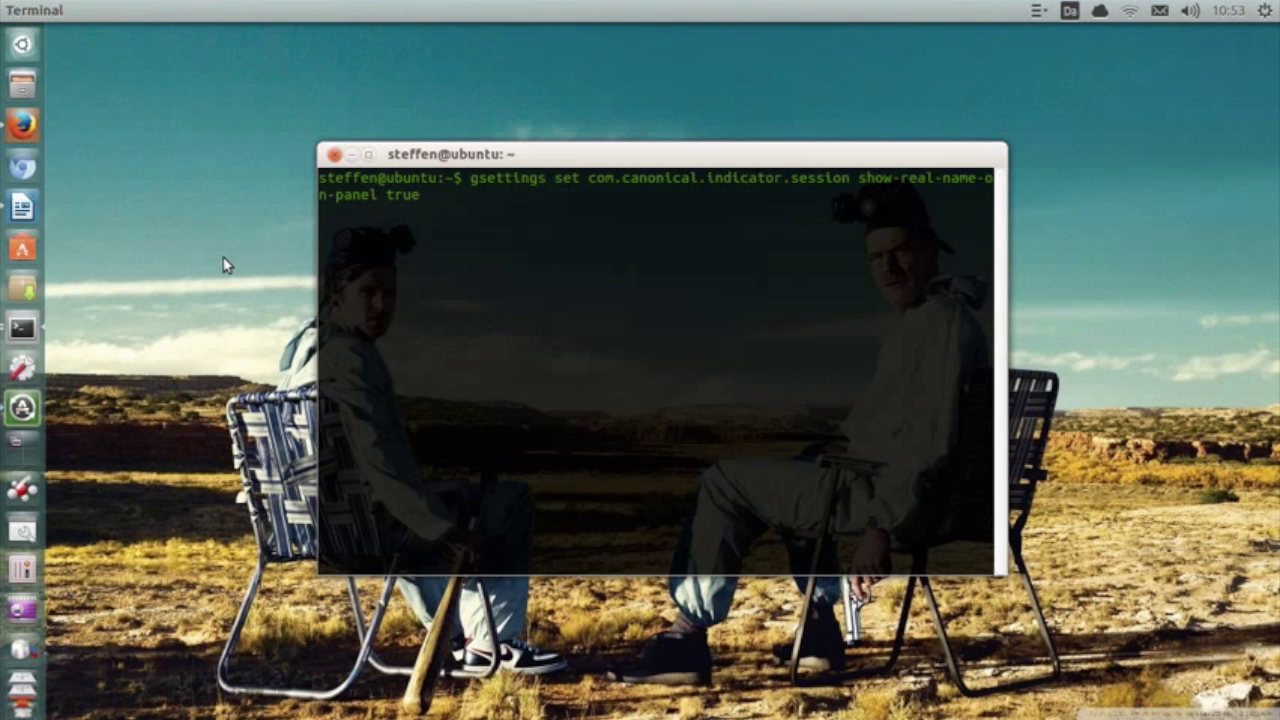
key(Return)
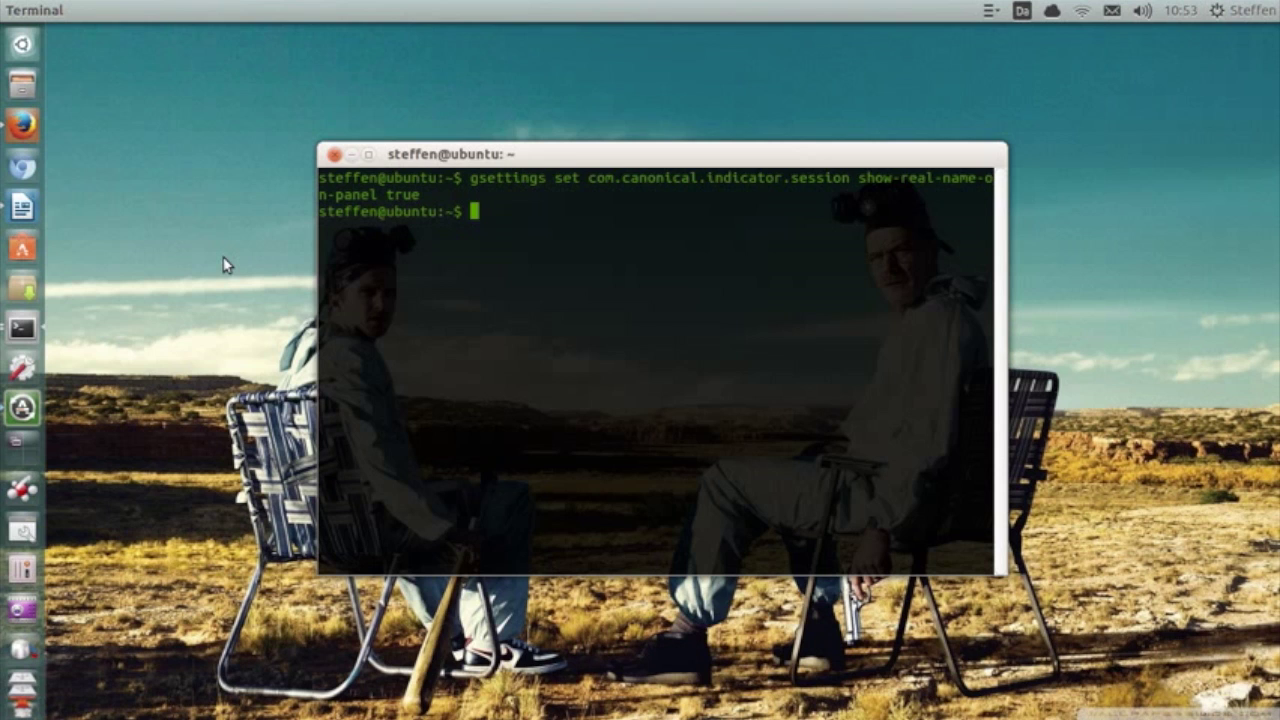
click(1215, 12)
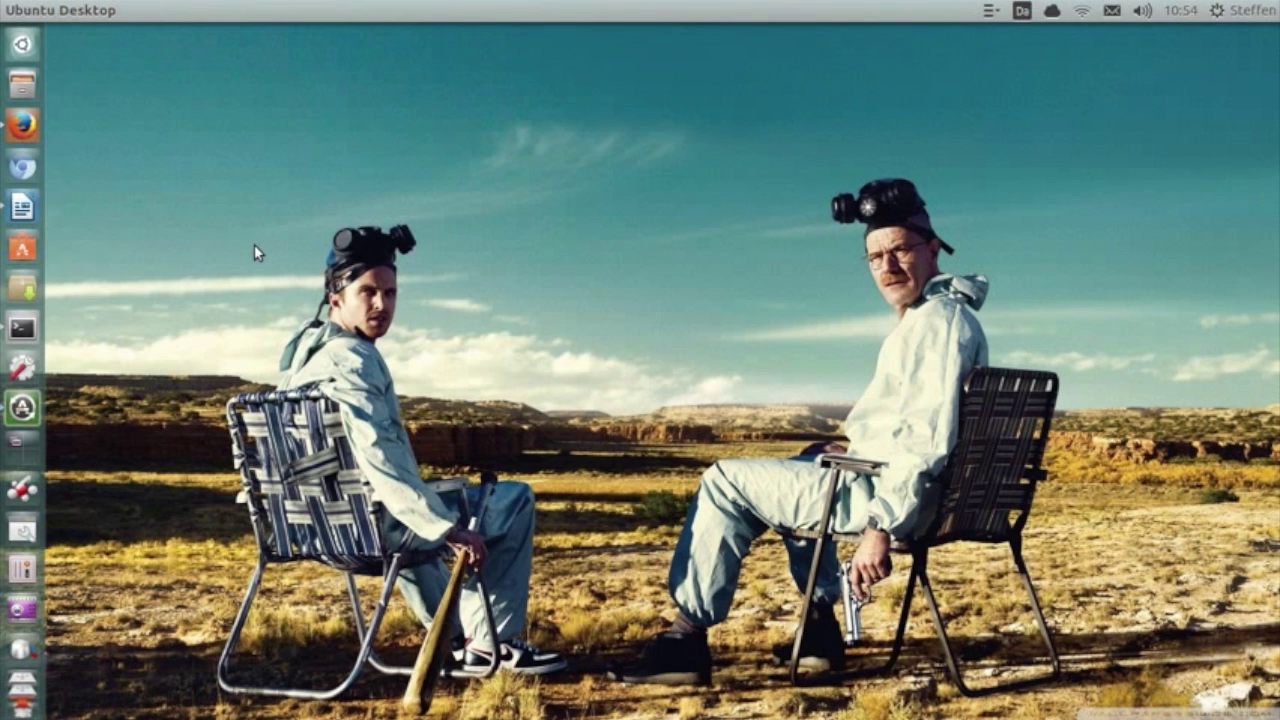
- Reach the Twitter sign-in form under System Settings' Online Accounts, then close the window
click(22, 370)
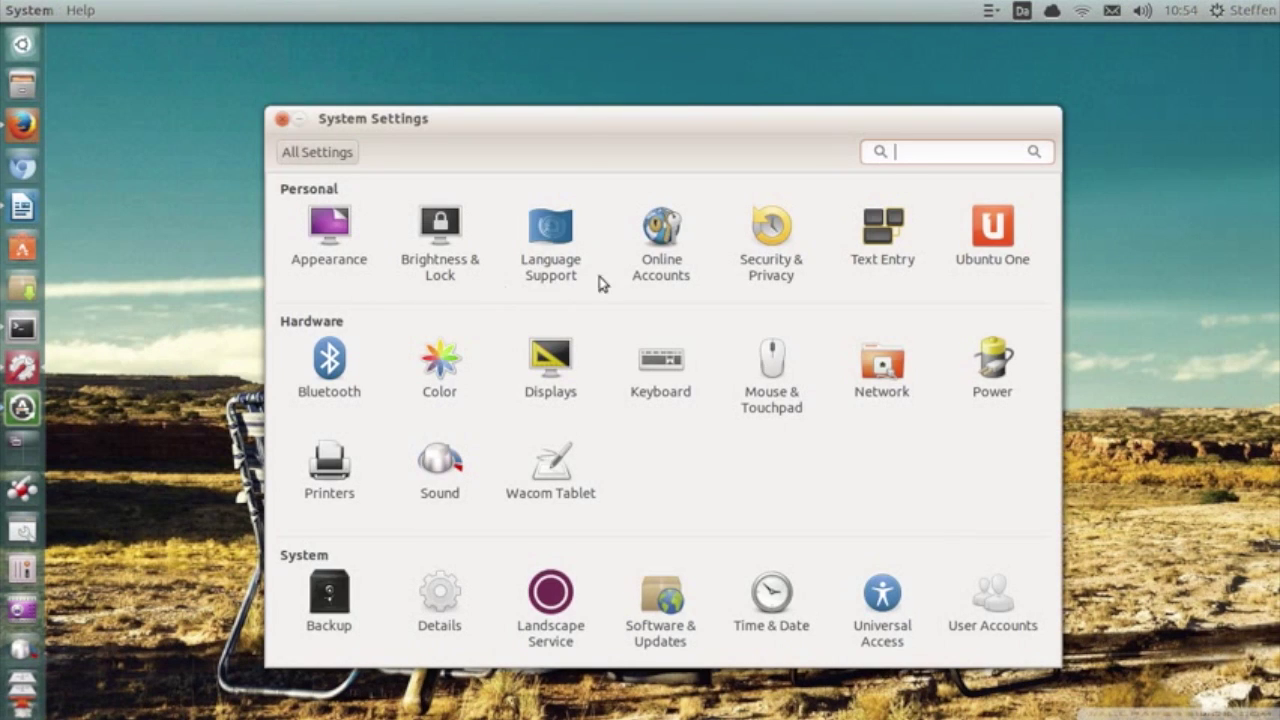
click(662, 279)
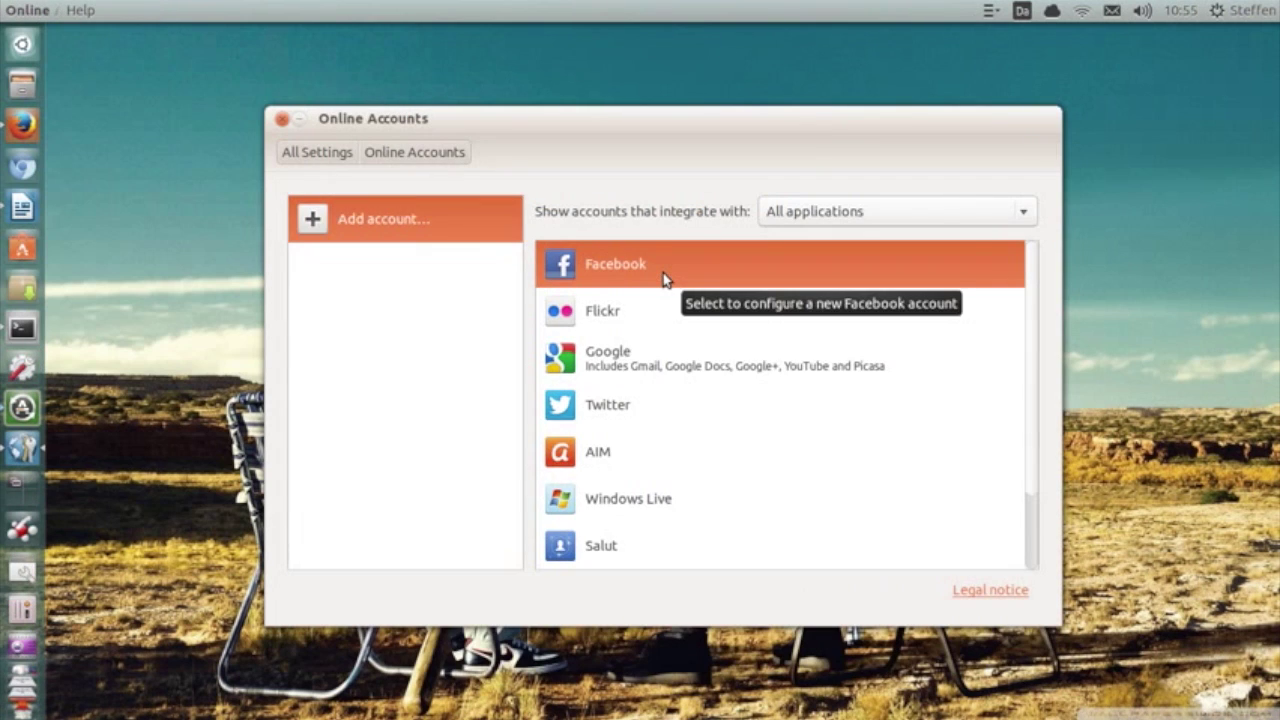
click(617, 407)
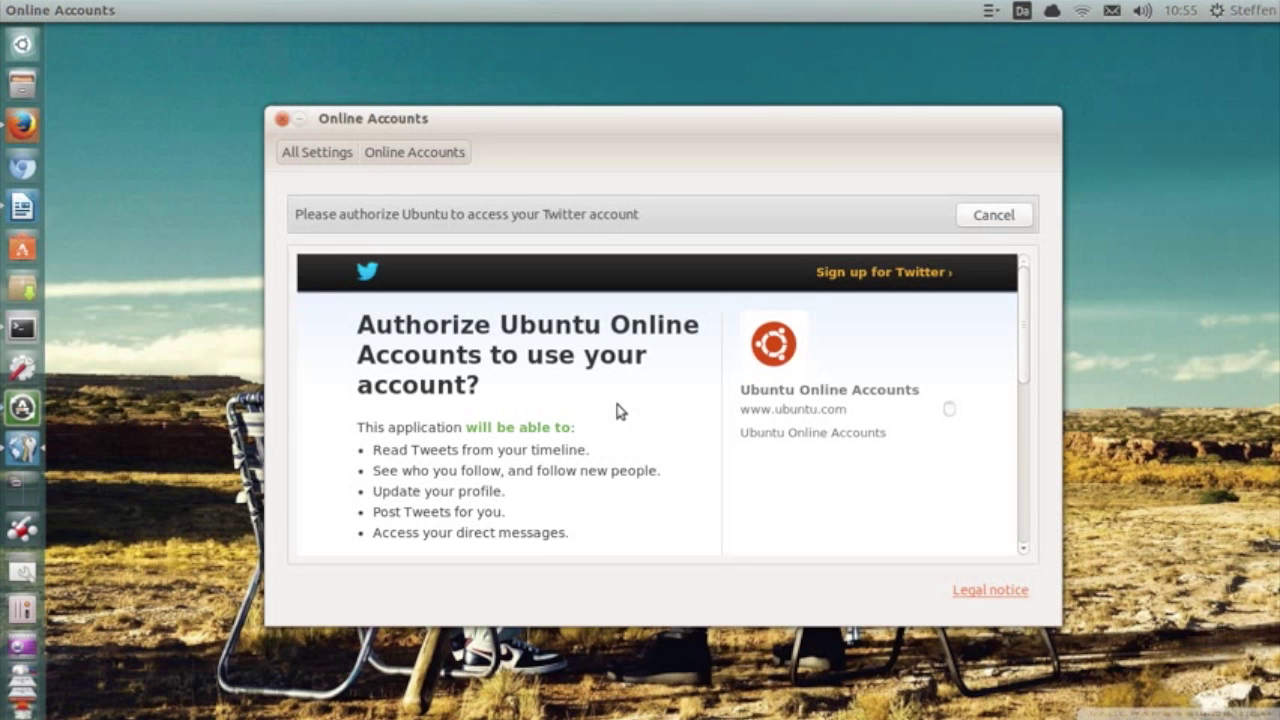
click(1024, 390)
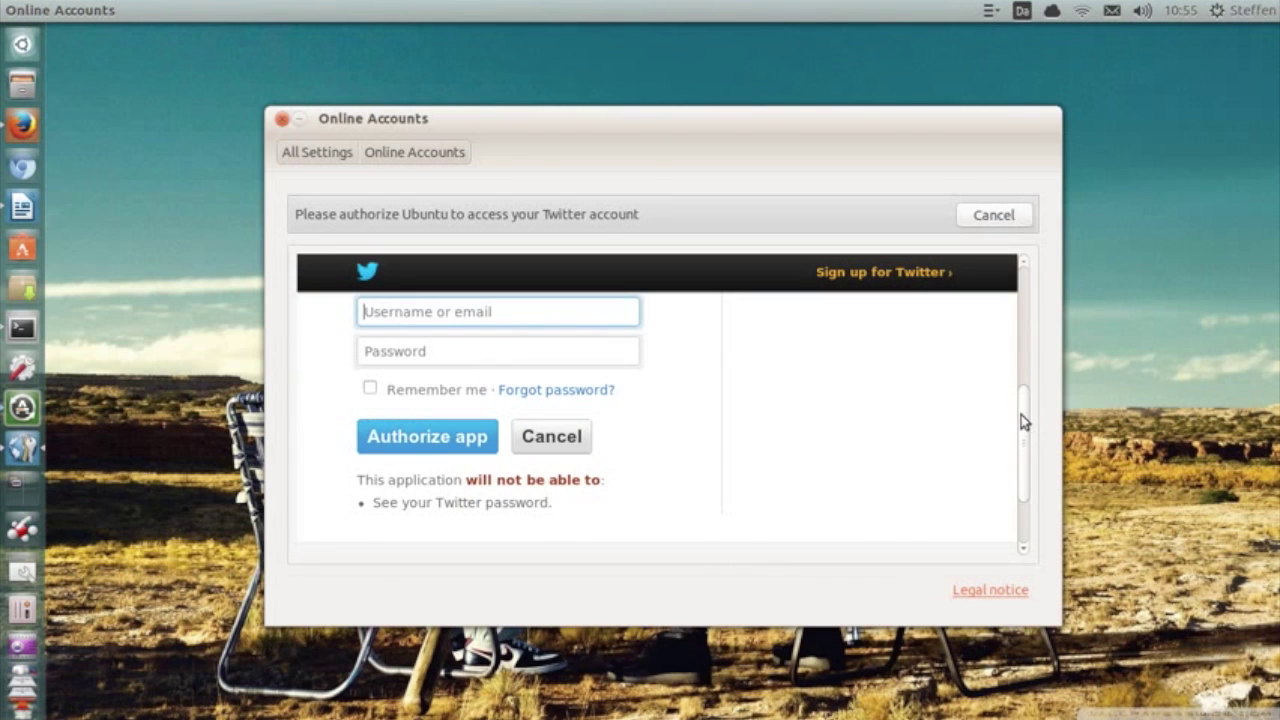
click(282, 118)
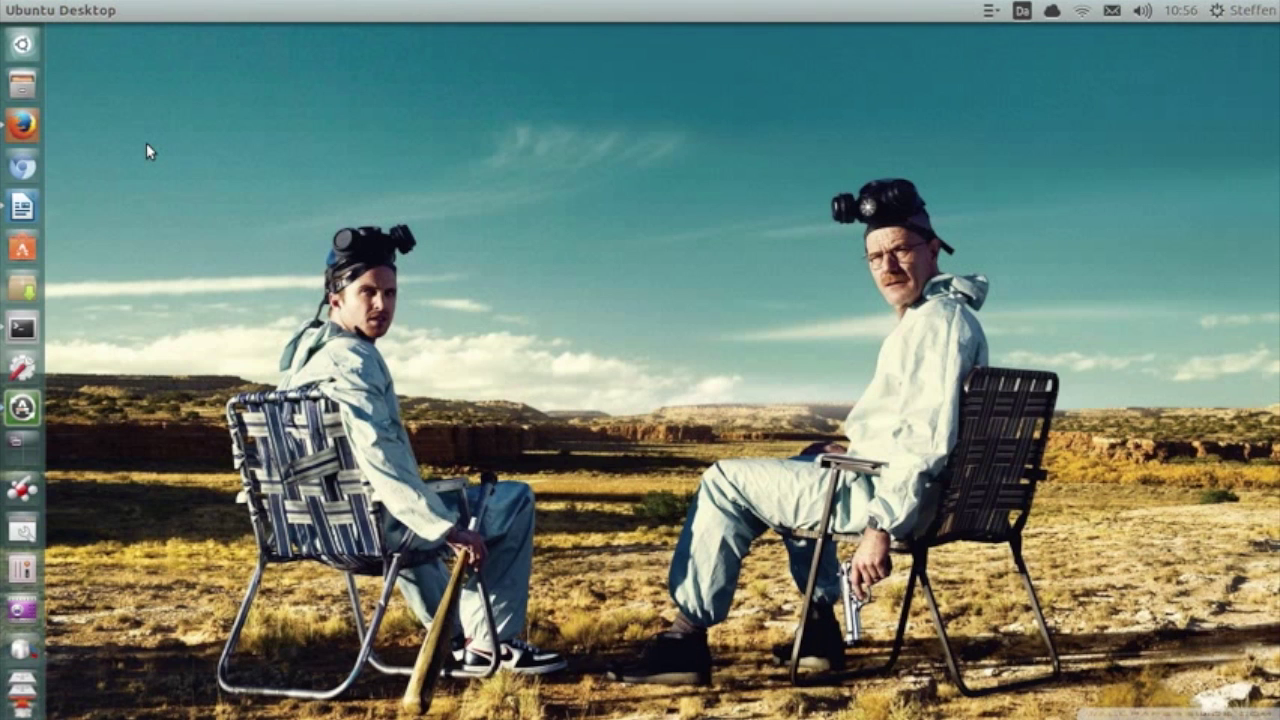
- Launch Software & Updates by searching the Dash for 'updates'
click(22, 43)
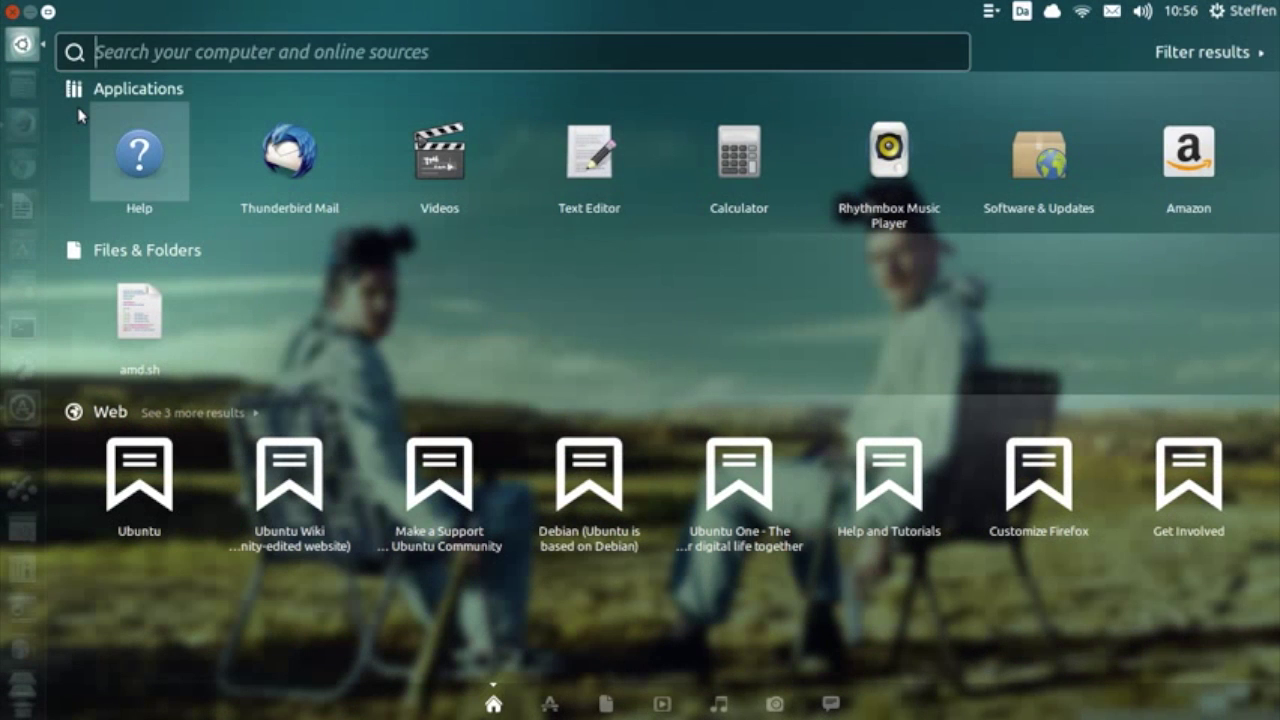
text(update)
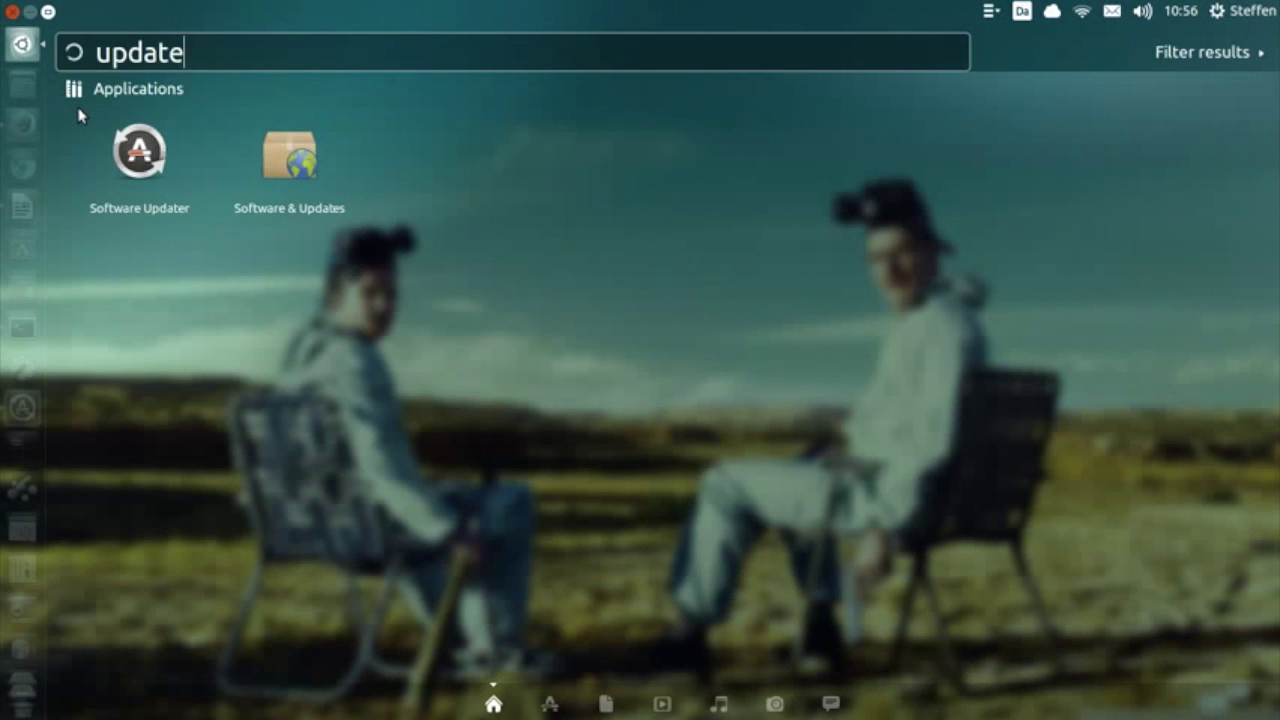
text(s)
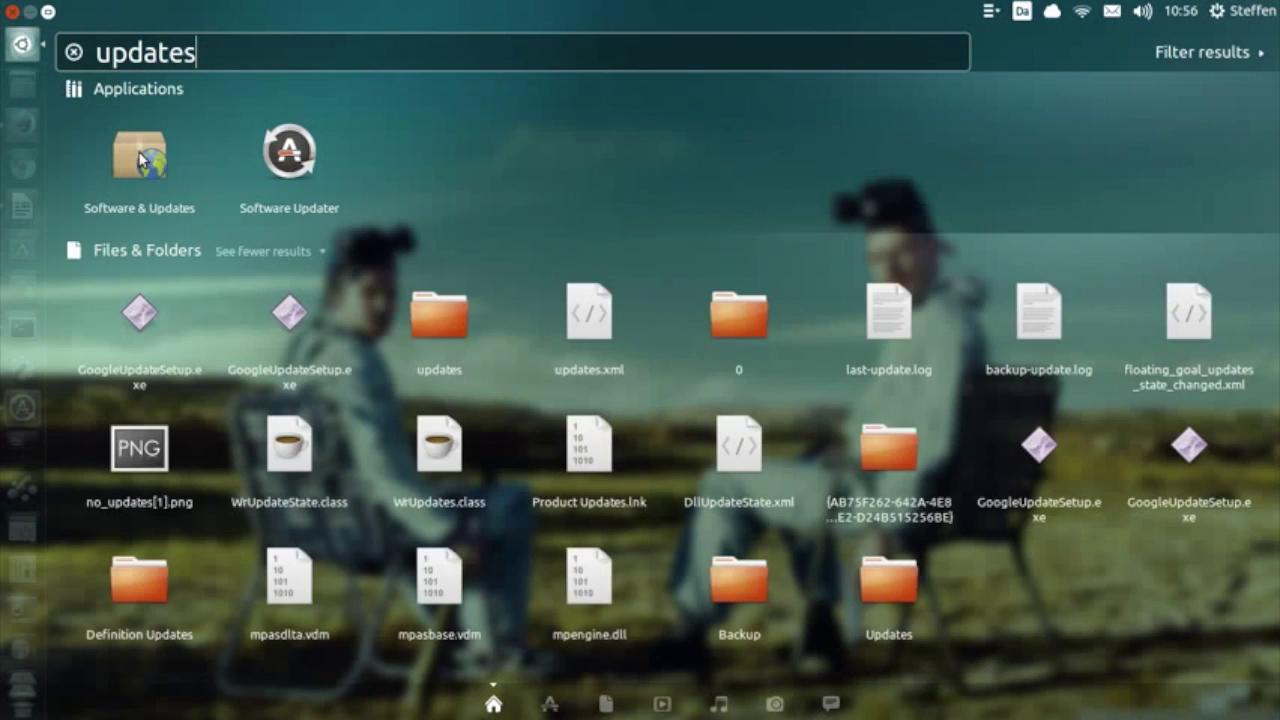
click(140, 160)
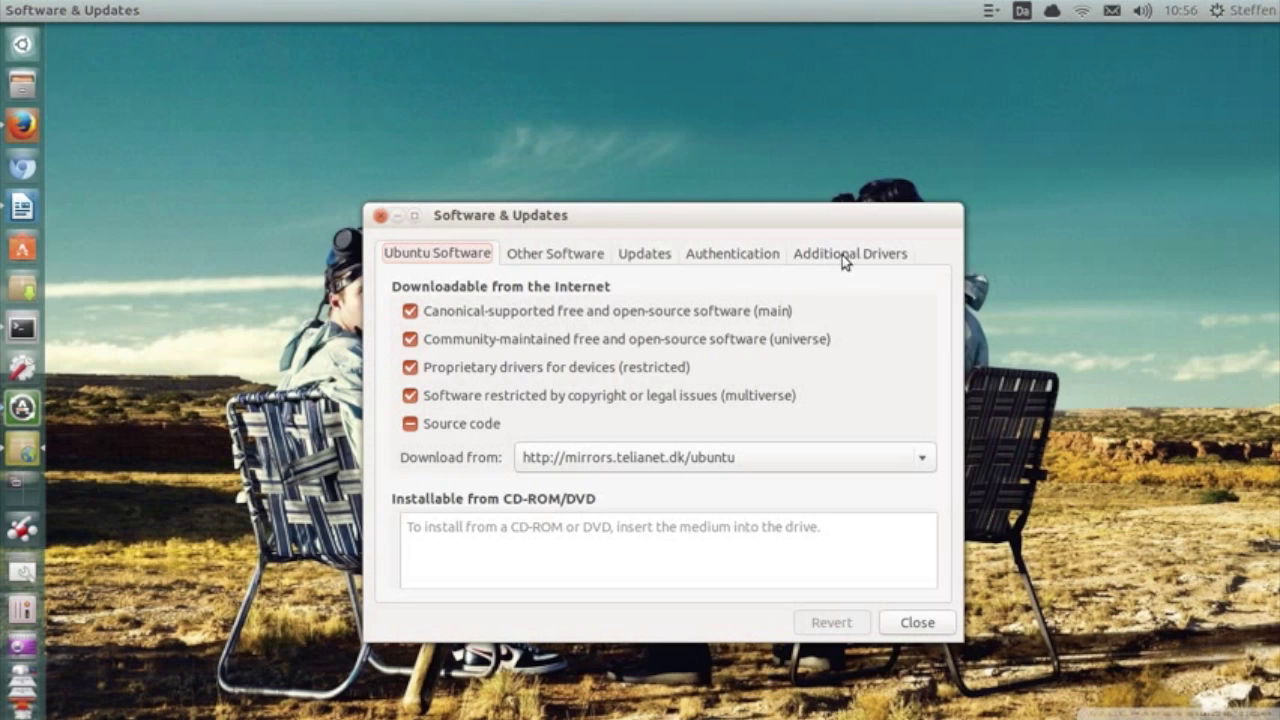
- Confirm the proprietary fglrx AMD driver is in use under Additional Drivers, then close
click(877, 257)
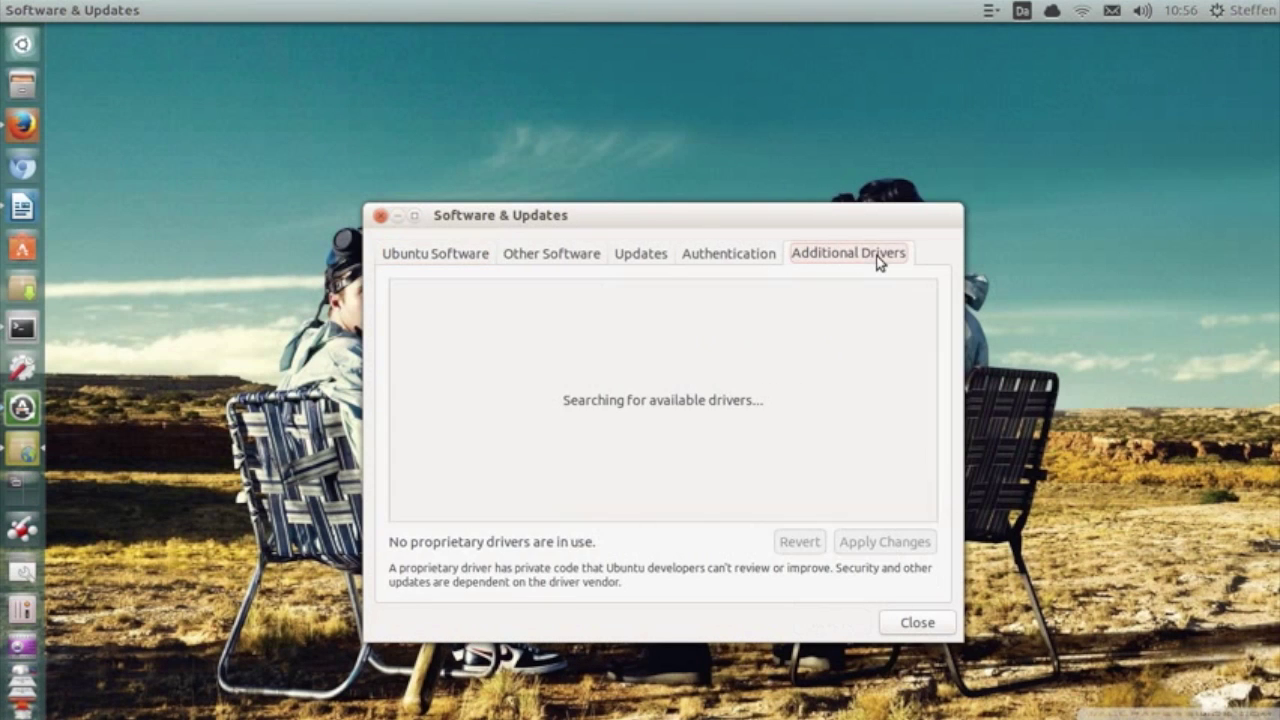
scroll(549, 523, right, 5)
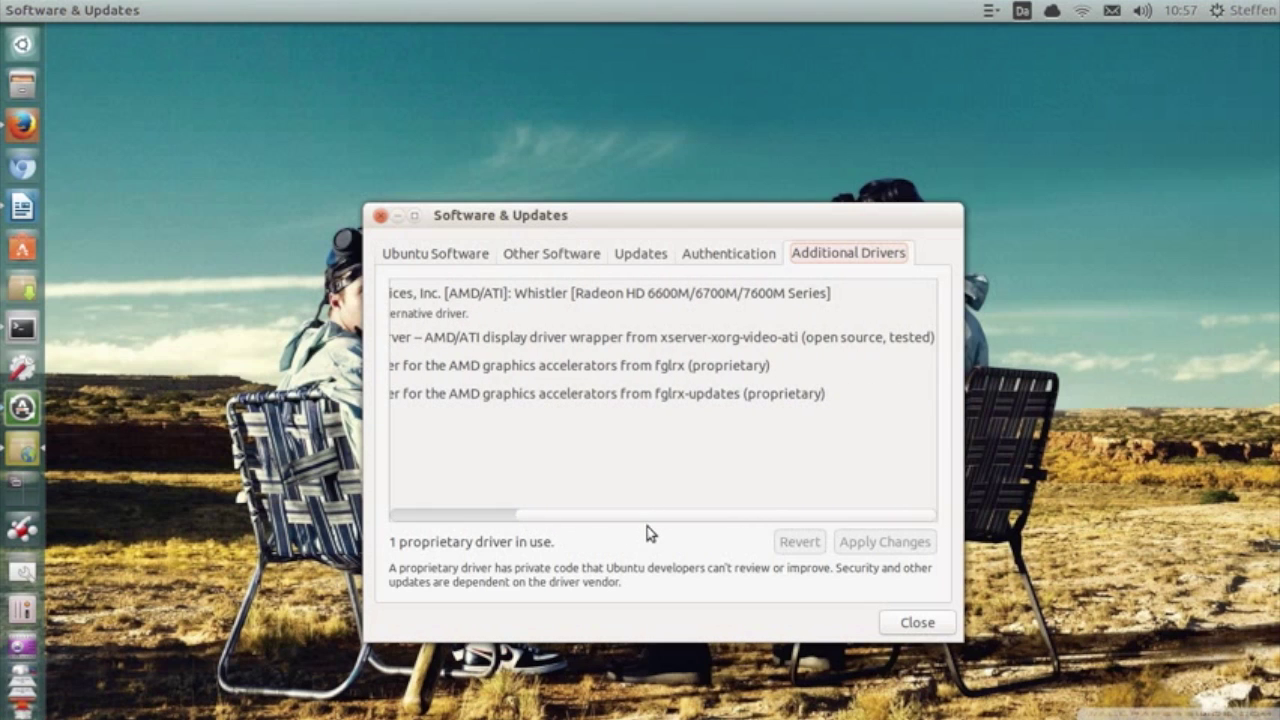
scroll(620, 525, left, 5)
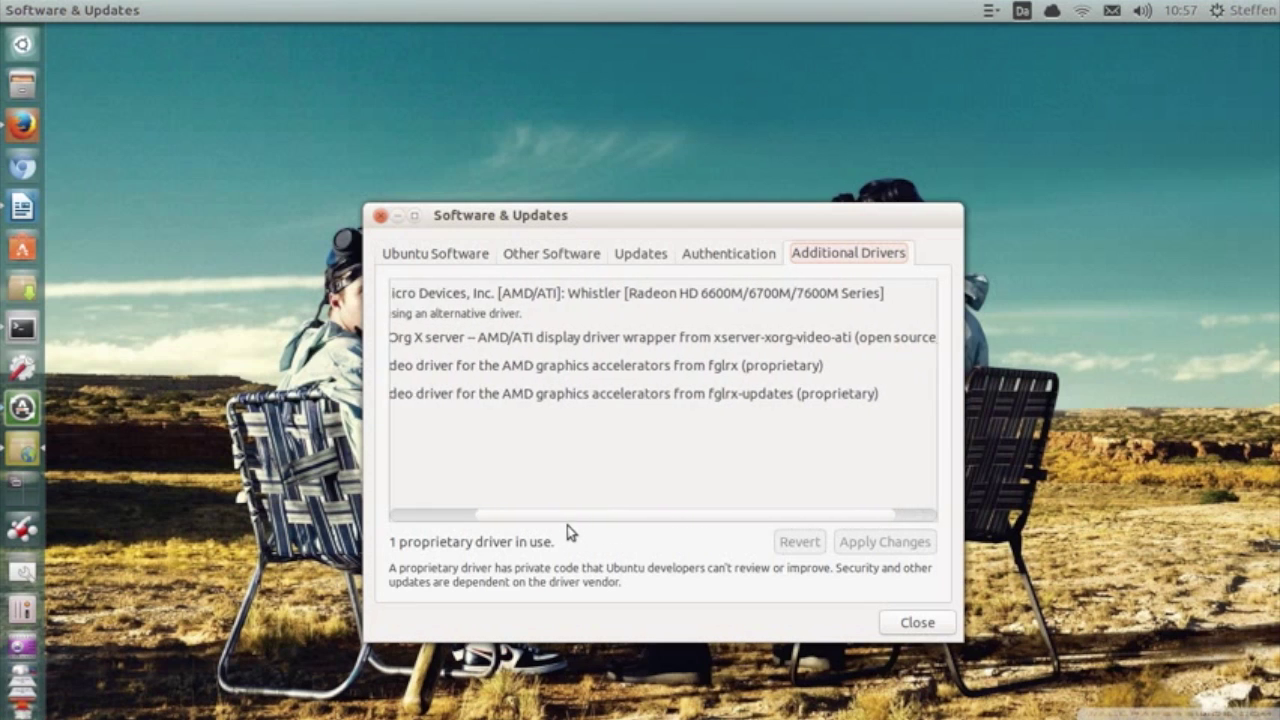
drag(522, 518, 484, 512)
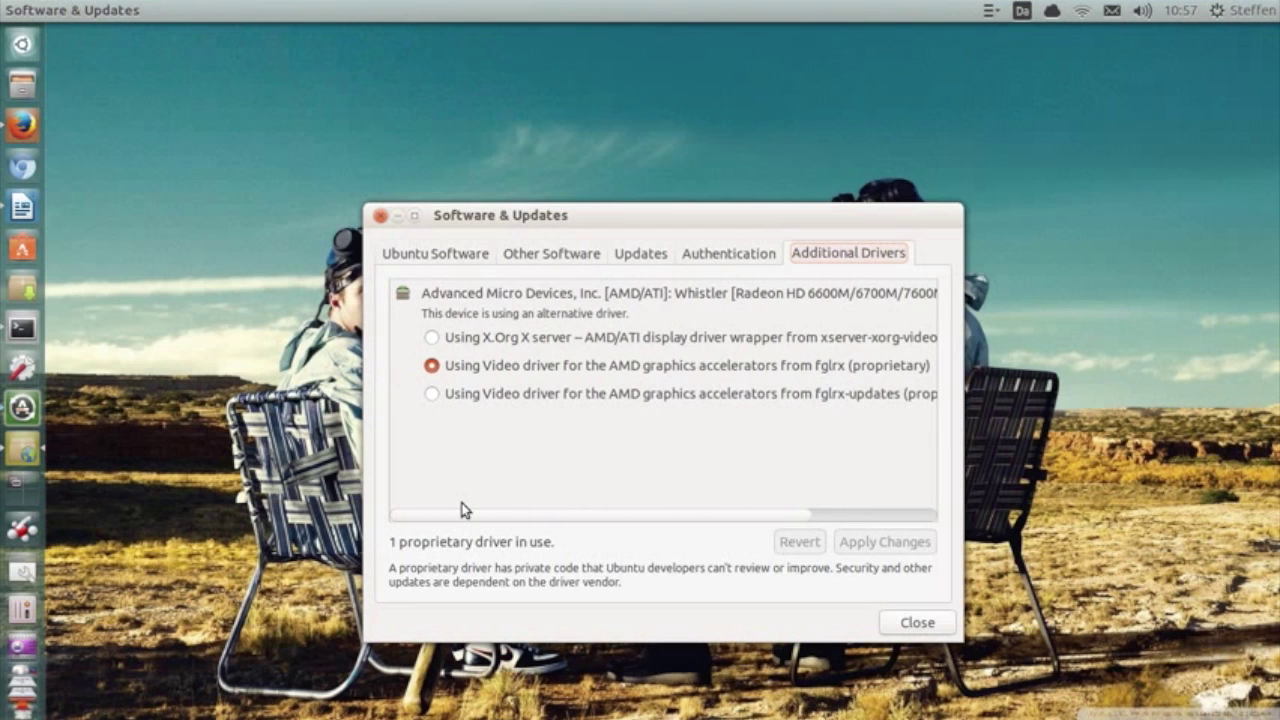
key(alt+F4)
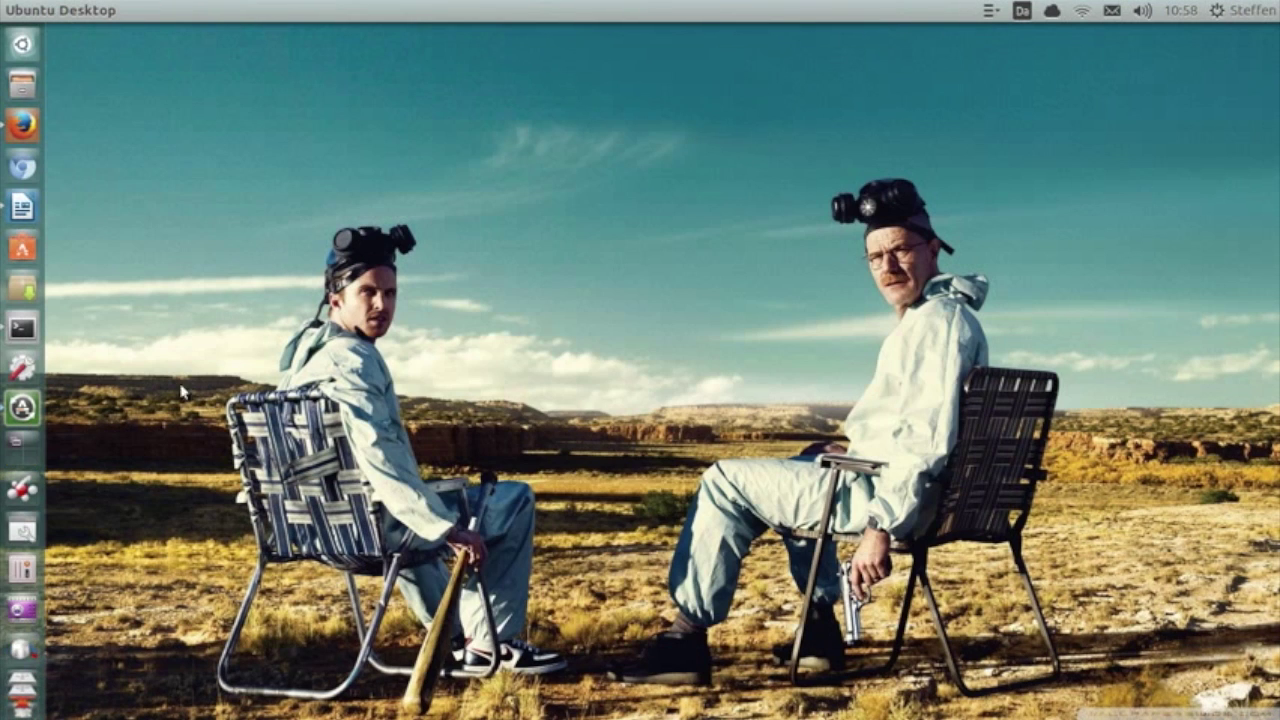
- Disable Sync To VBlank in CompizConfig's OpenGL plugin and close the settings manager
click(20, 533)
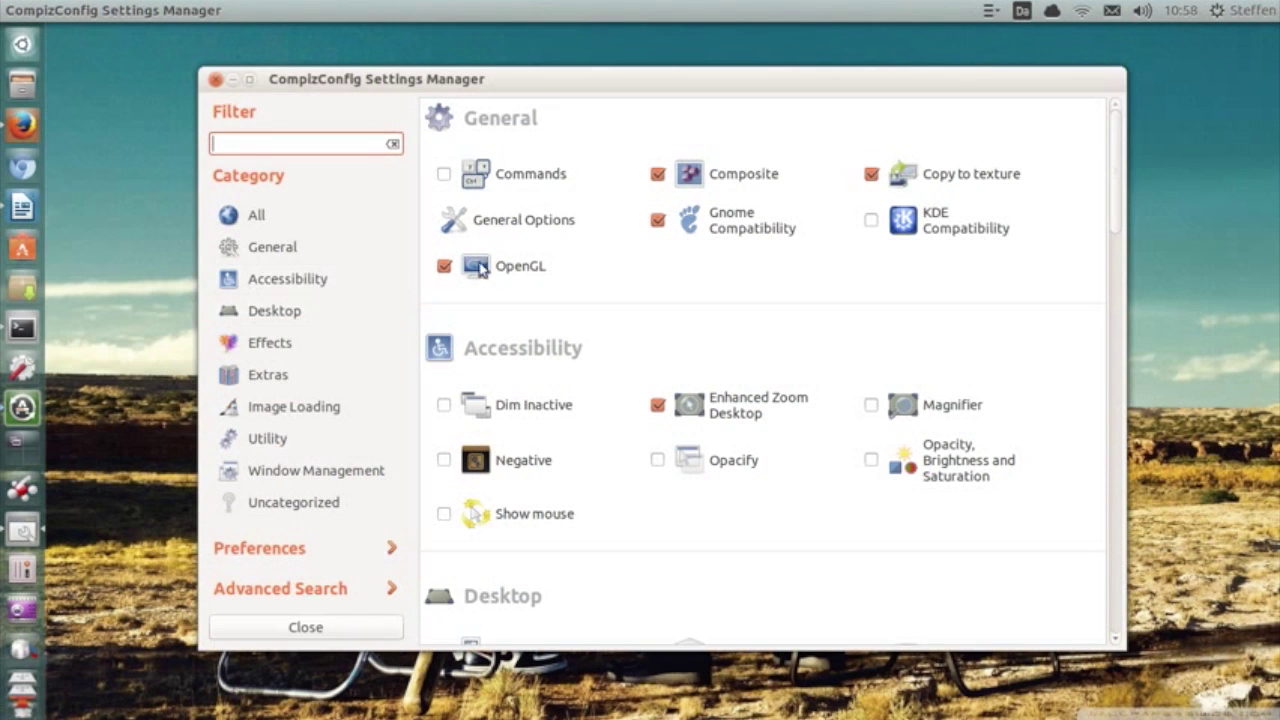
click(543, 275)
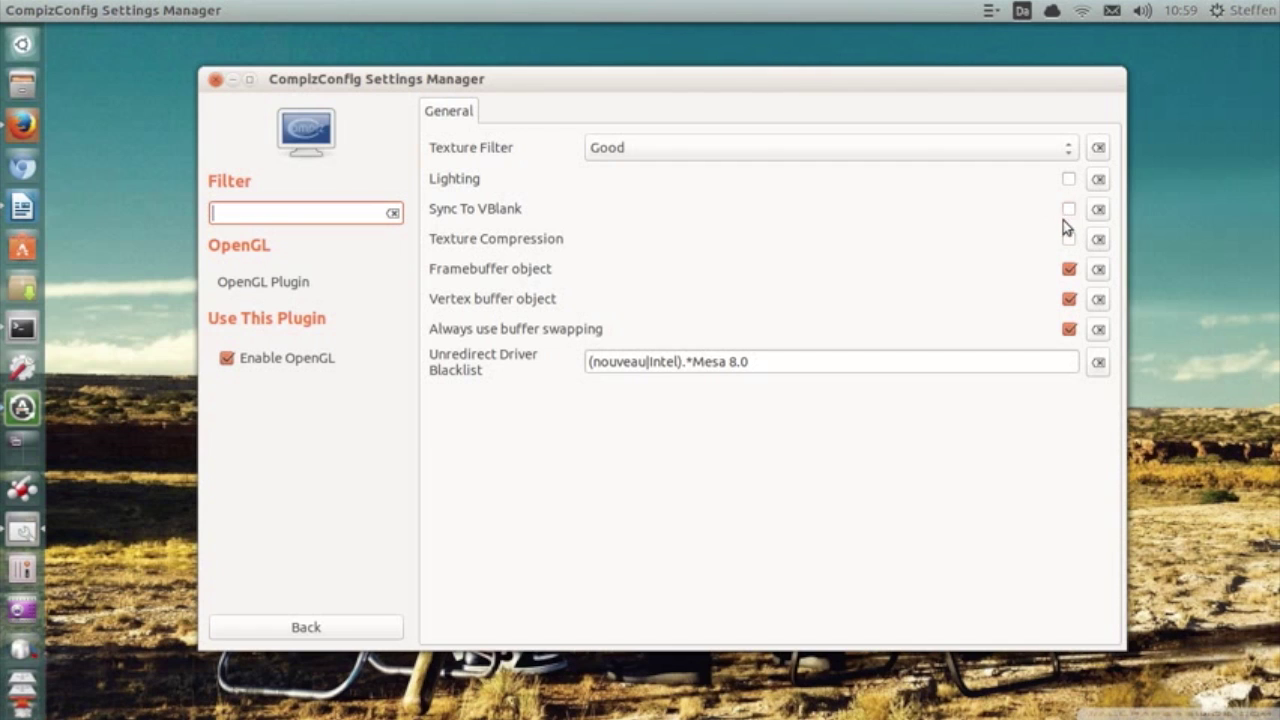
key(alt+F4)
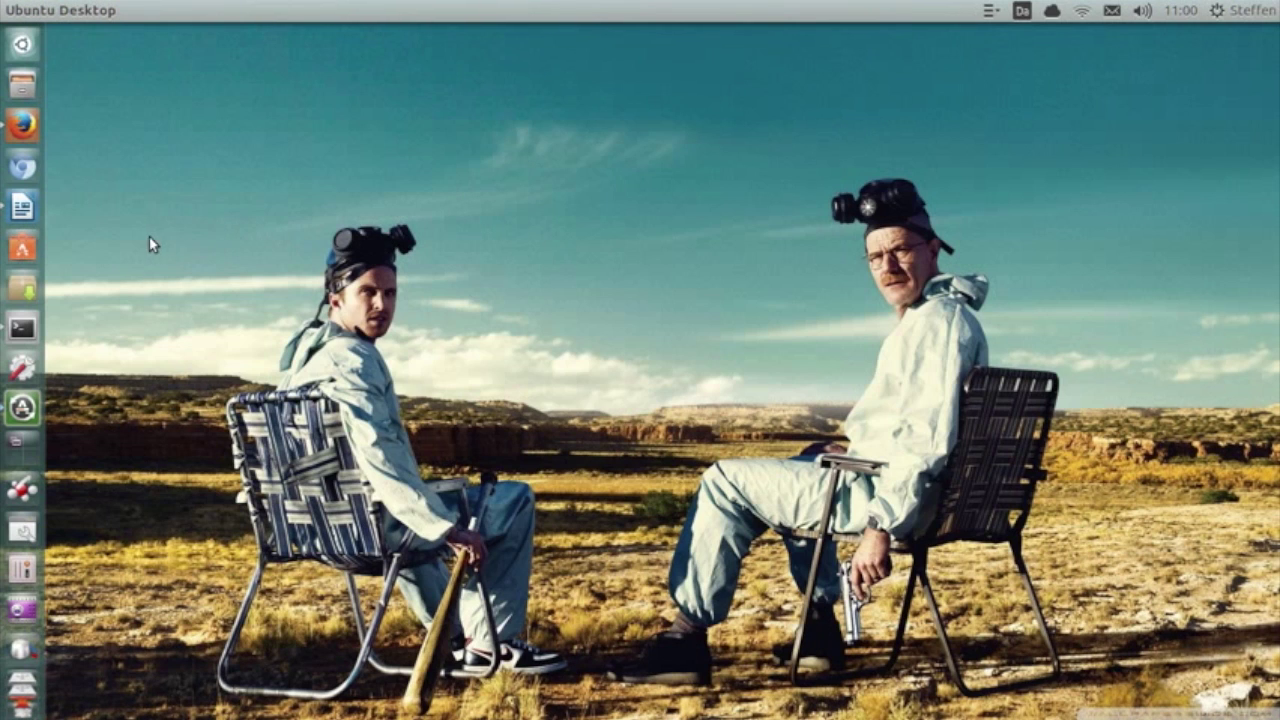
- Search Ubuntu Software Center for 'restricted' and view the Ubuntu restricted extras details page
click(22, 247)
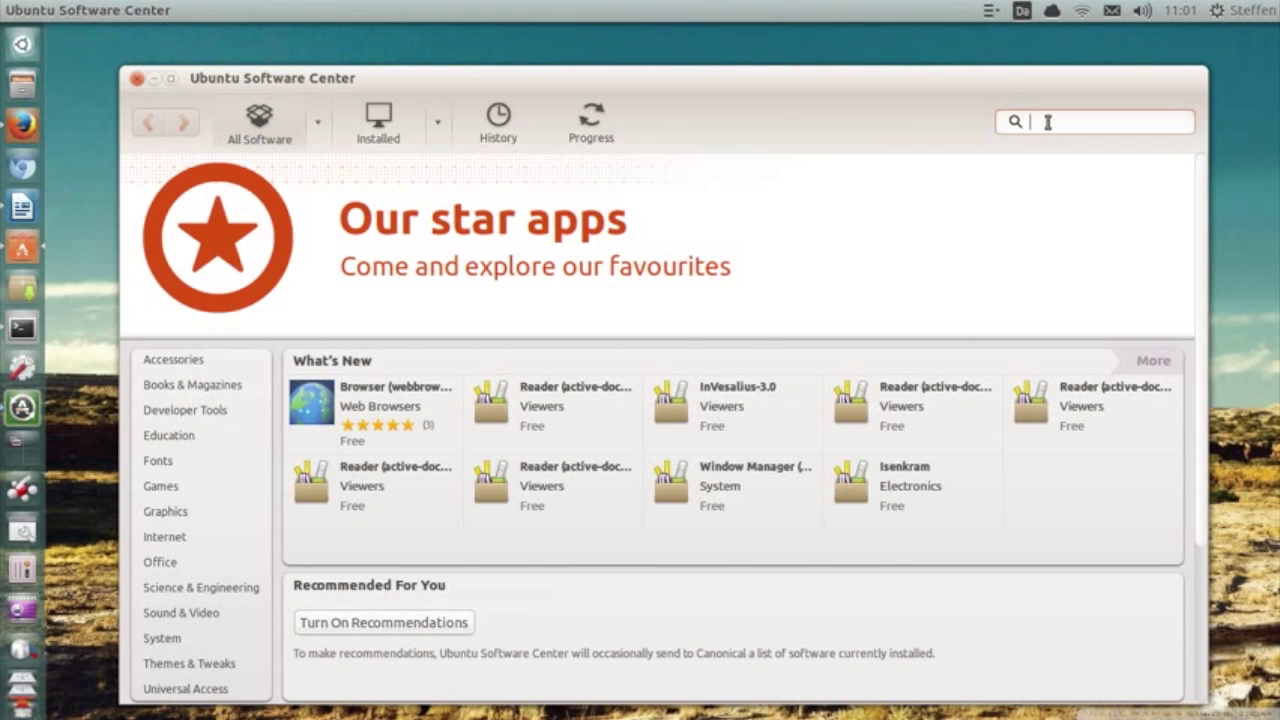
text(restr)
text(icted)
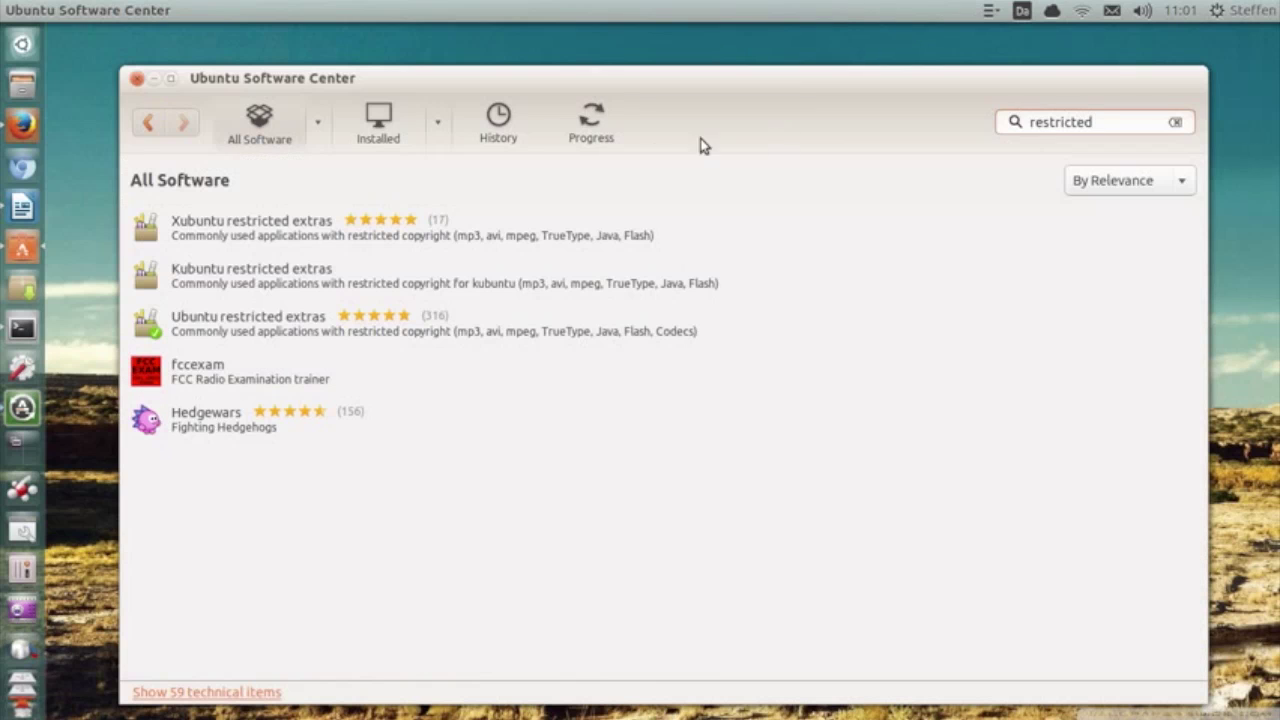
click(251, 320)
double_click(251, 318)
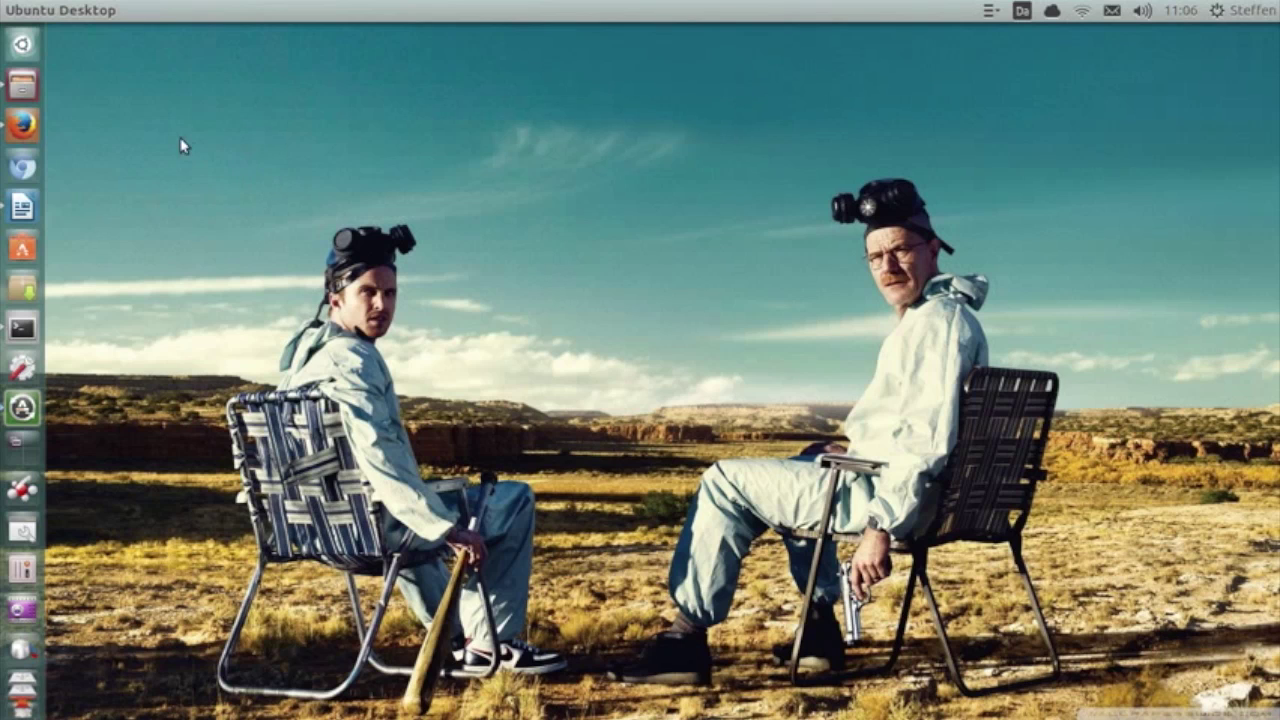
- Reveal hidden dot-folders in the Home folder with Ctrl+H, then close the window
click(22, 86)
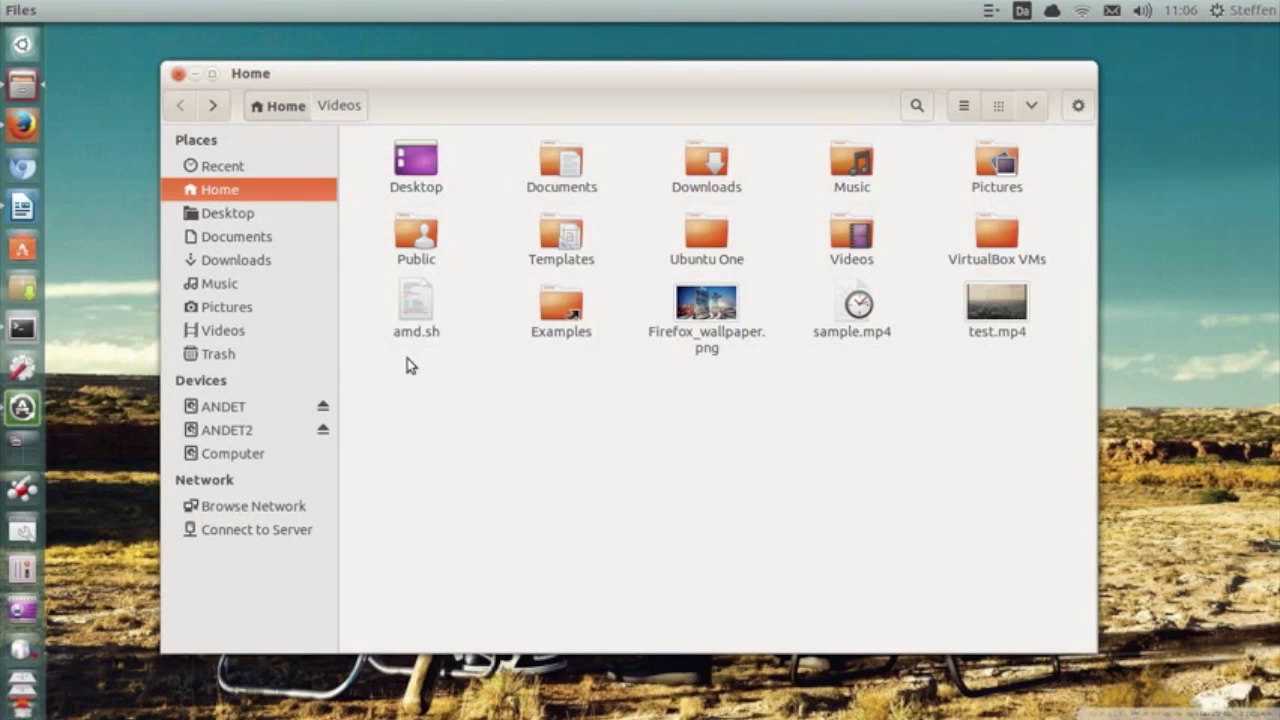
key(ctrl+h)
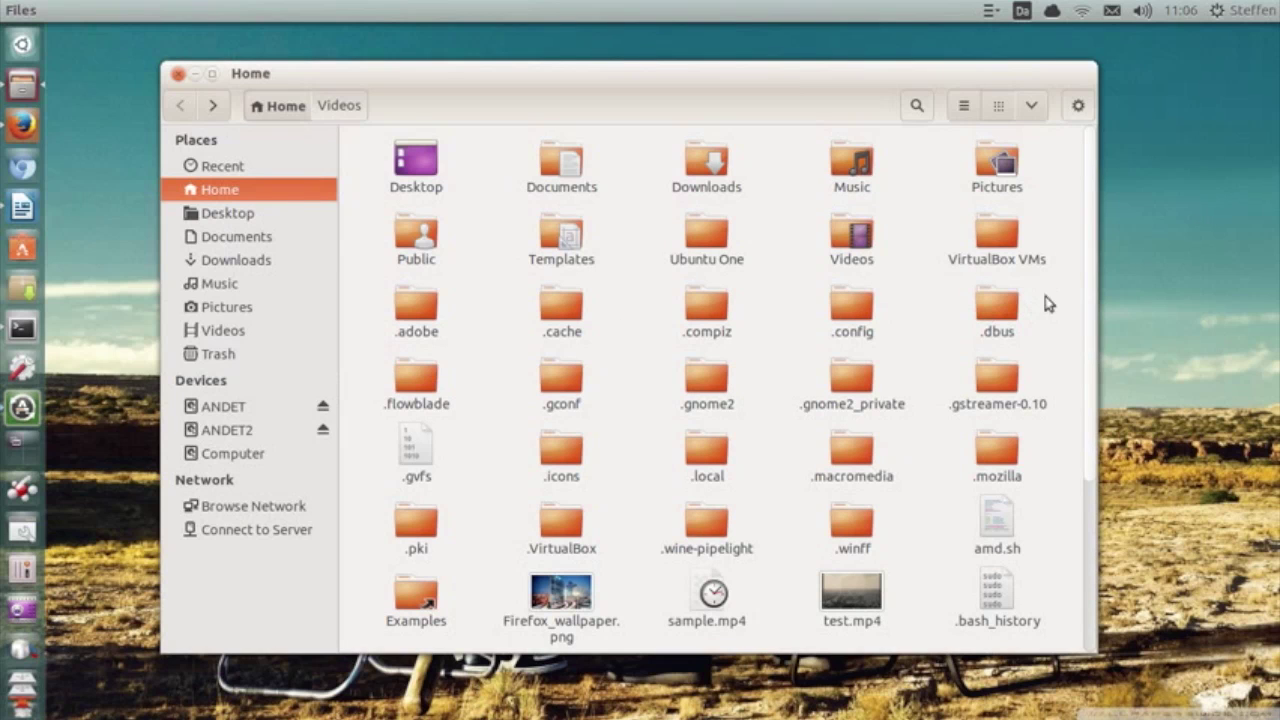
key(ctrl+w)
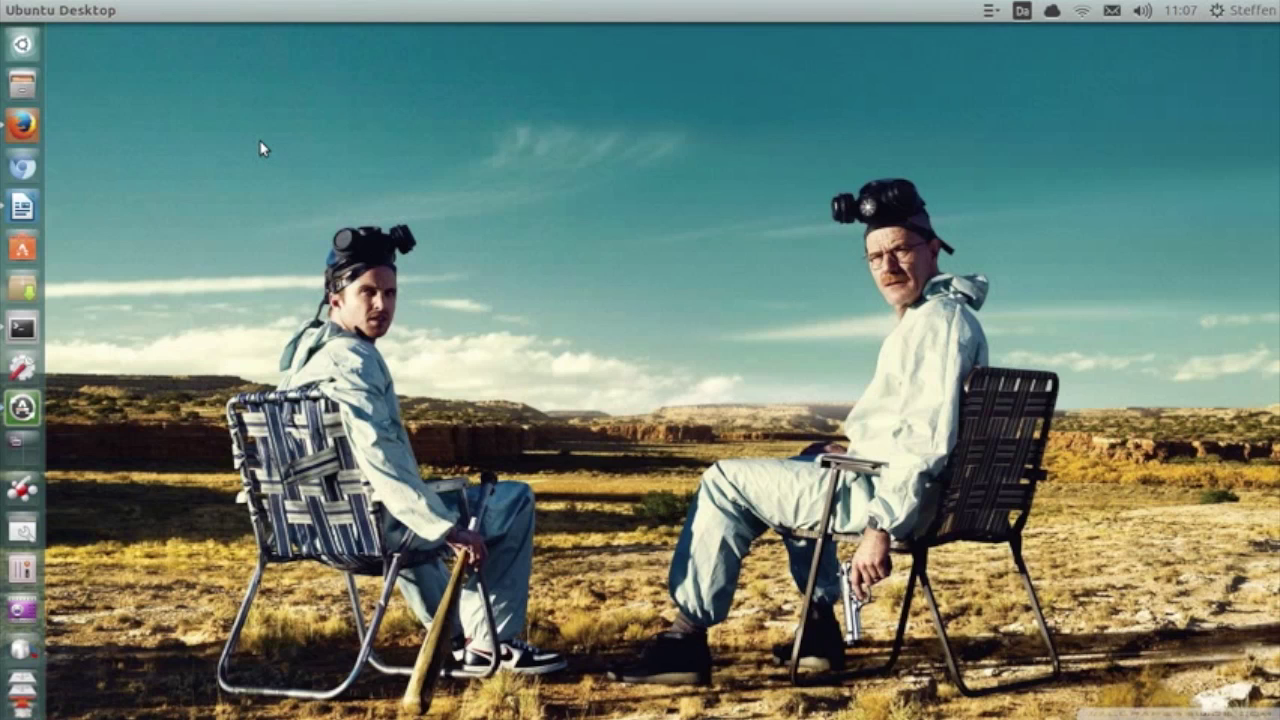